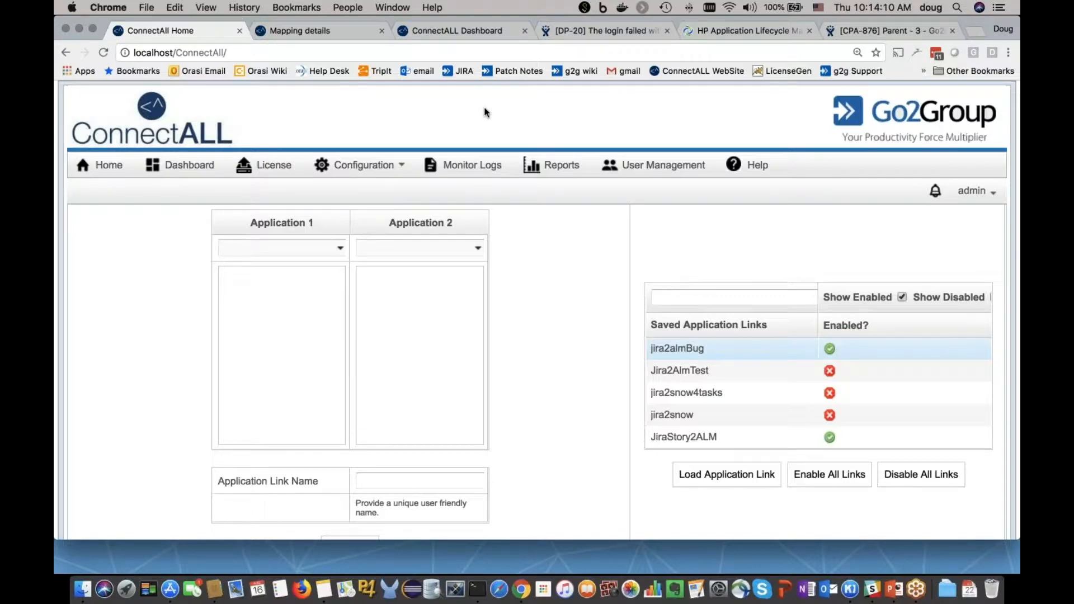
# - Set up an application link between Atlassian JIRA 5+ and HP Quality Center 11+ with the link name "myname"
pyautogui.click(340, 249)
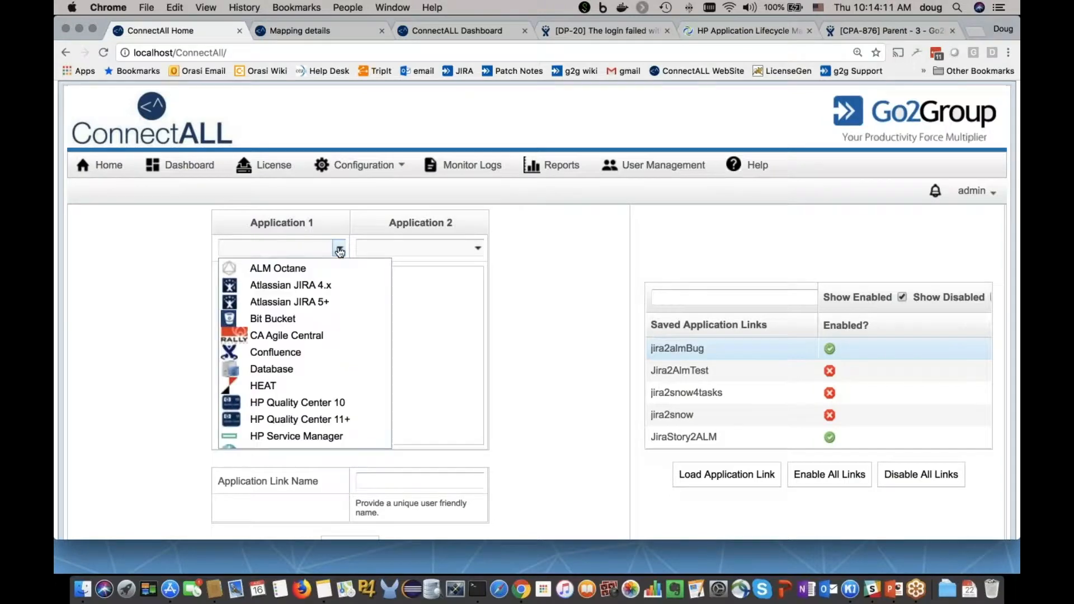
pyautogui.click(296, 302)
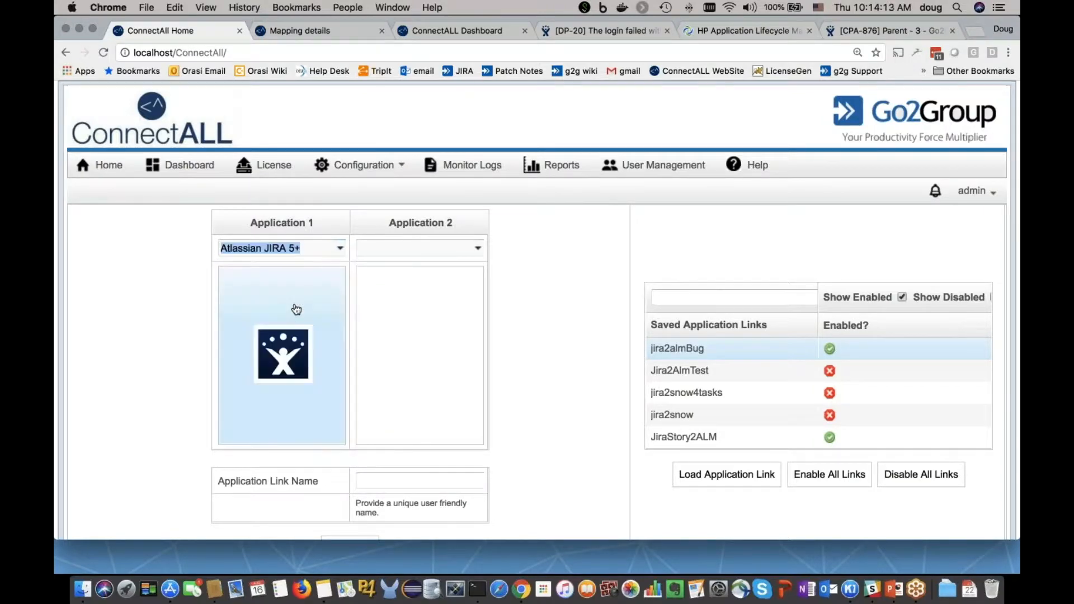
pyautogui.click(445, 248)
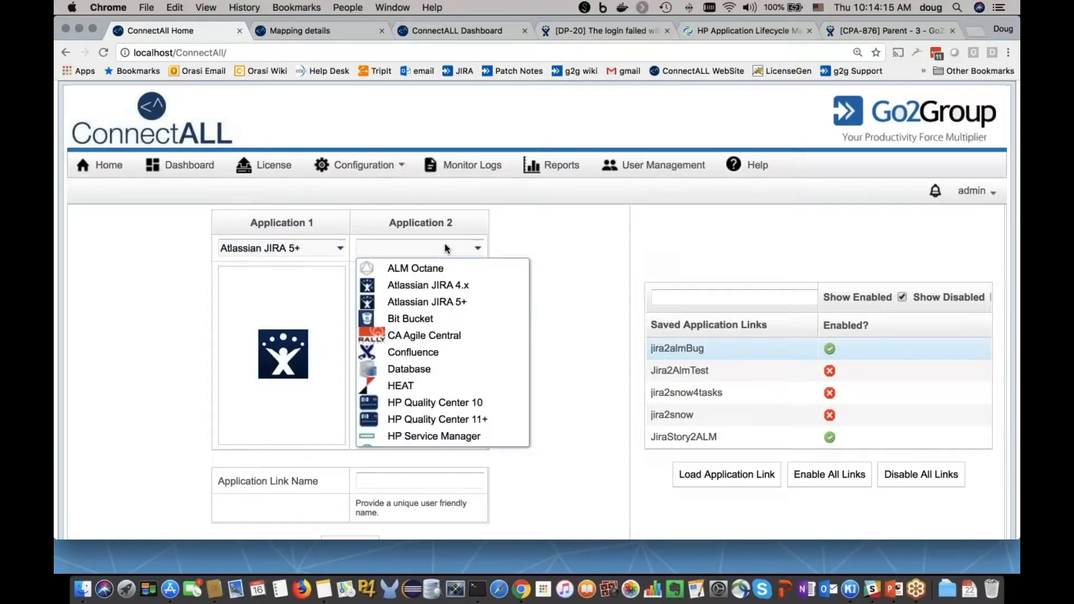
pyautogui.click(445, 421)
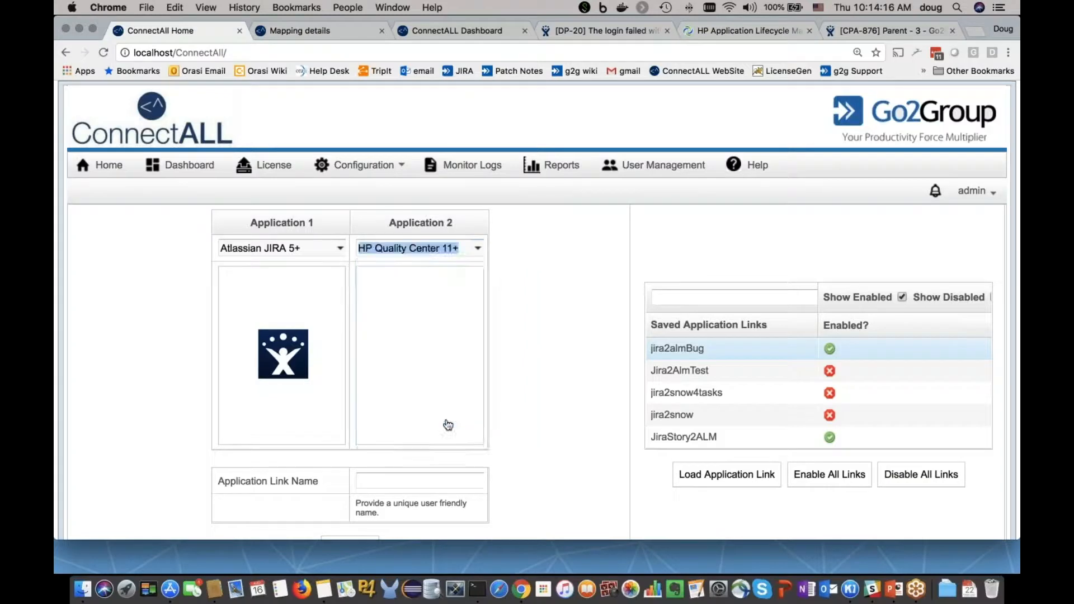
pyautogui.click(398, 481)
pyautogui.write('myname')
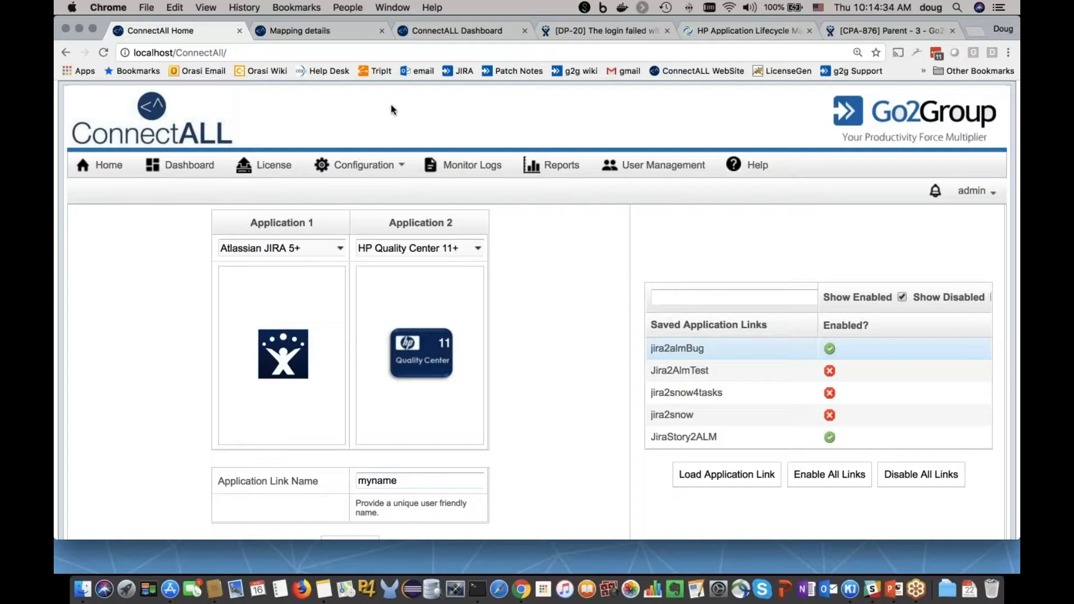
# - Review the Jira2AlmTest connection settings for JIRA and HP, including the conflict management strategy and master options
pyautogui.click(331, 33)
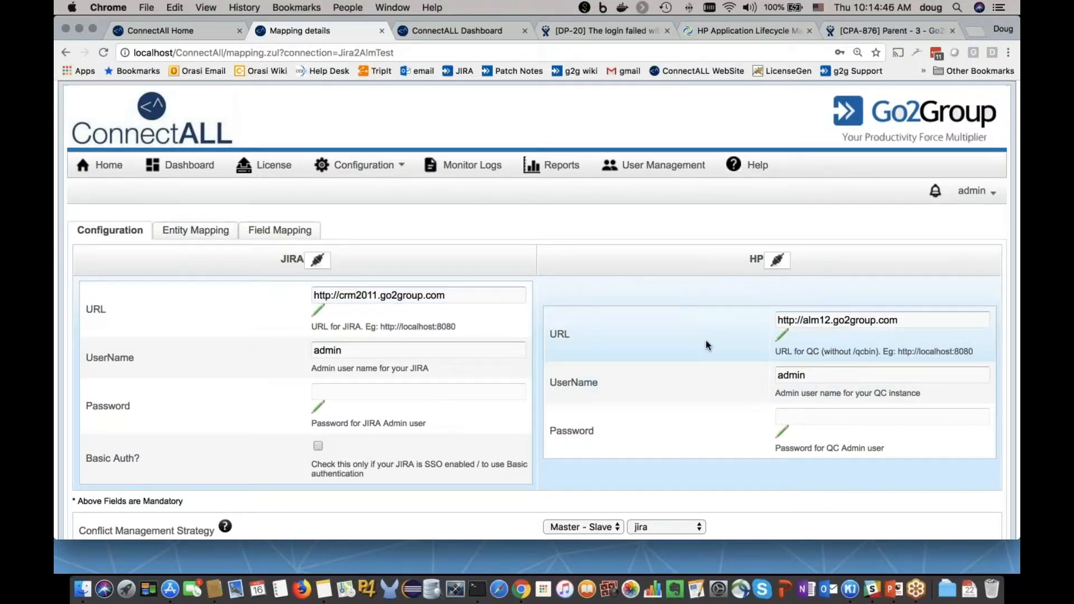
pyautogui.doubleClick(337, 350)
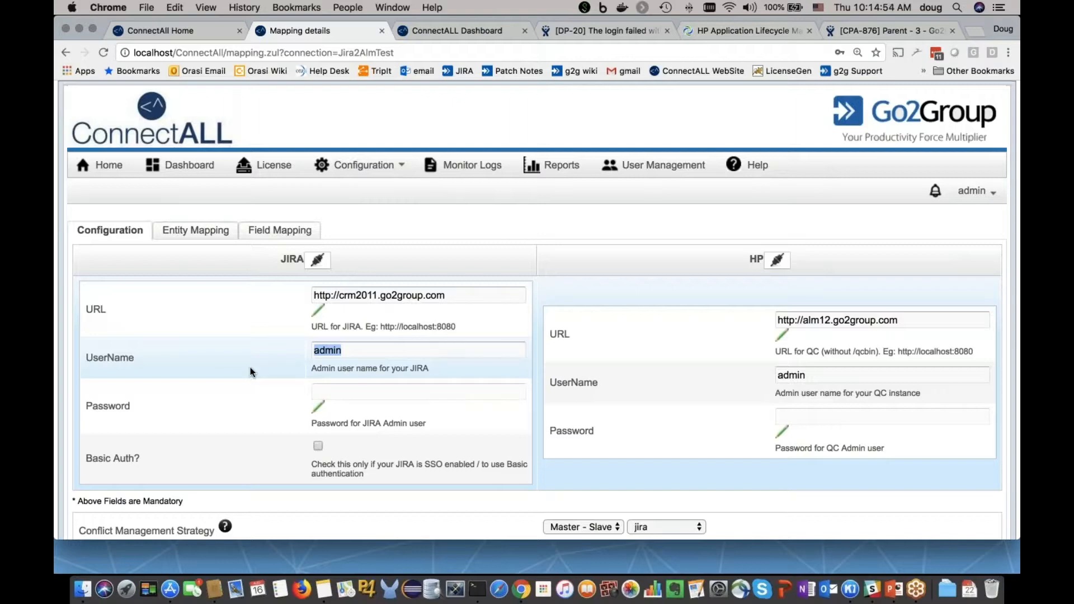
pyautogui.scroll(-2, 250, 372)
pyautogui.scroll(-1, 250, 367)
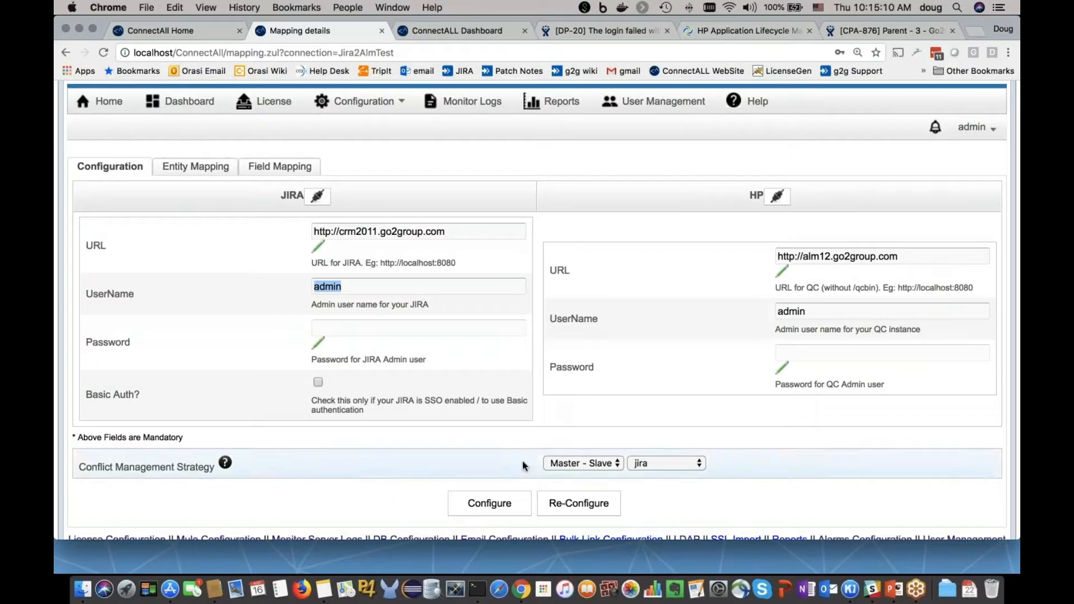
pyautogui.click(671, 462)
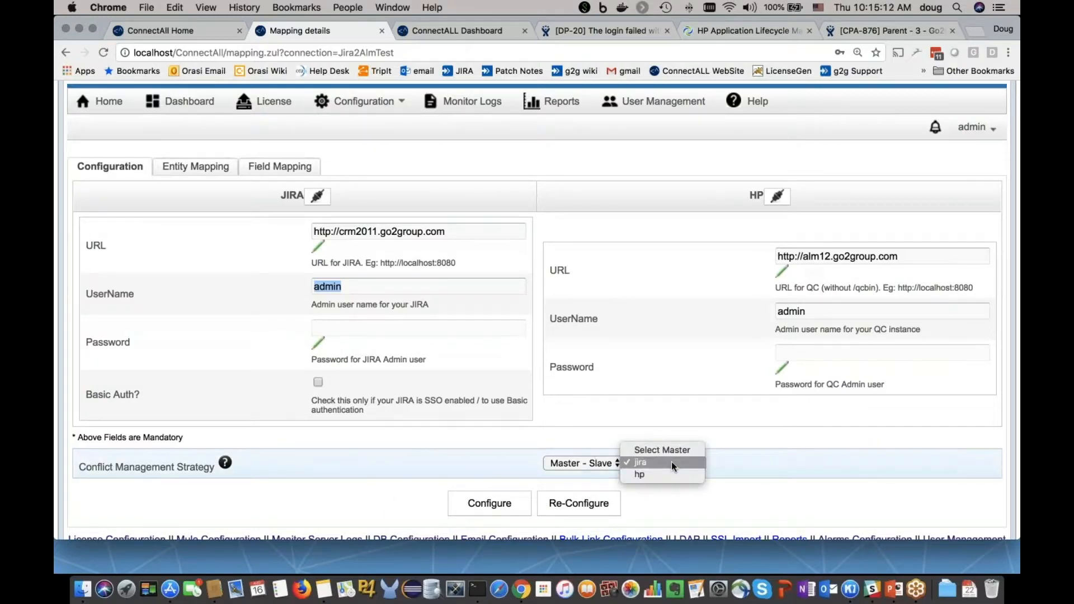
pyautogui.click(581, 463)
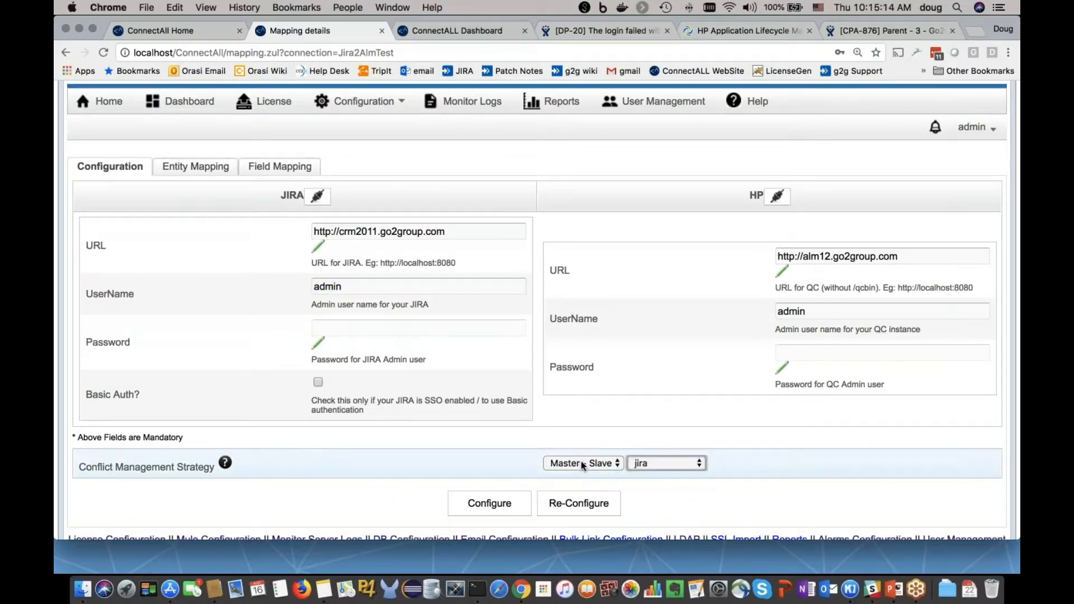
pyautogui.click(581, 462)
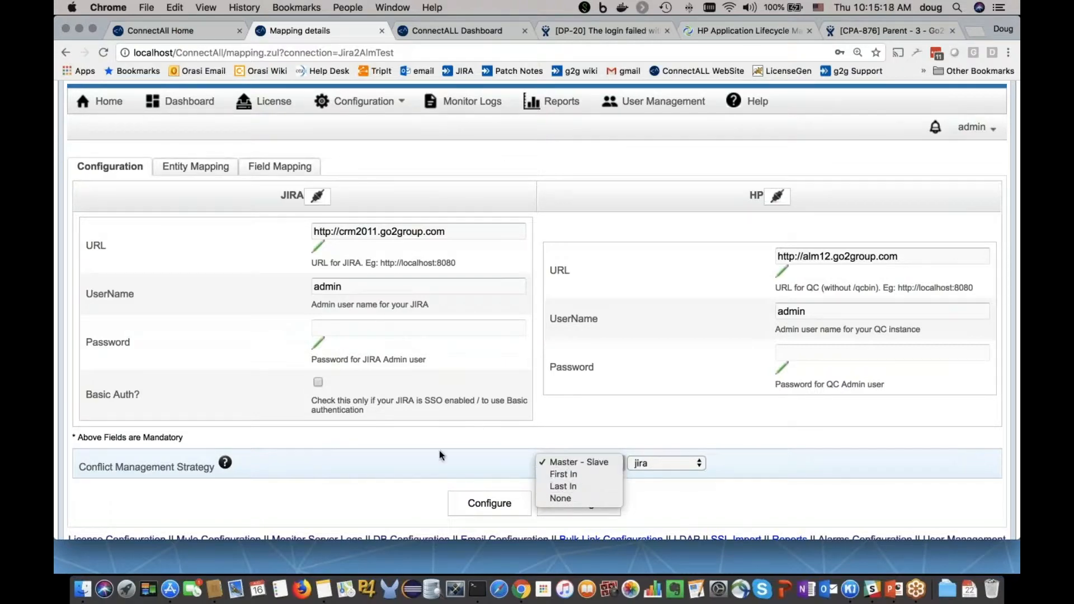
pyautogui.click(406, 449)
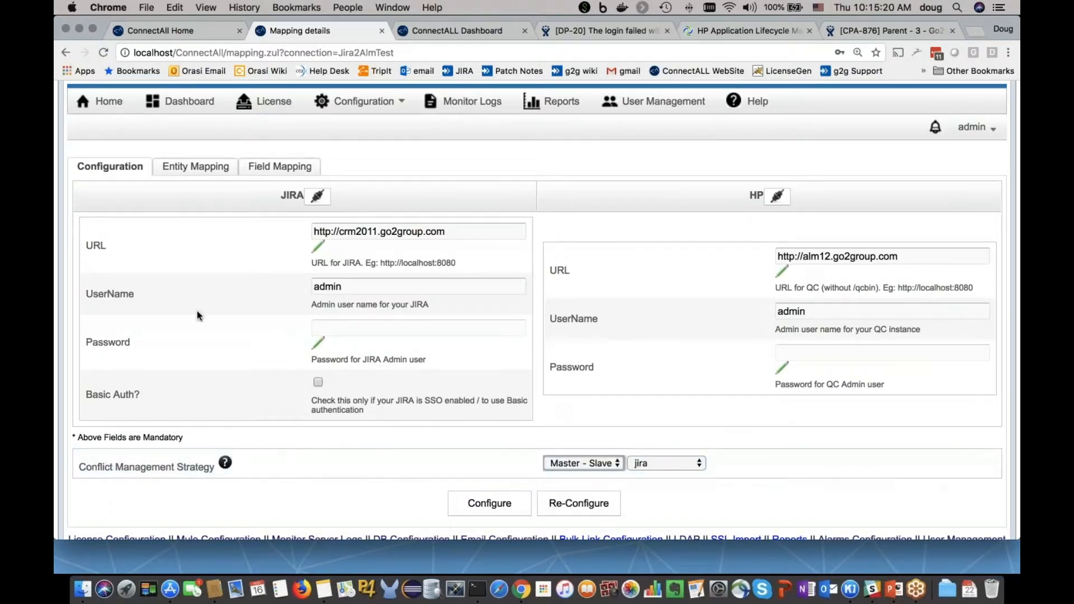
# - Open the entity mapping and review the available JIRA projects, keeping Dougs project selected
pyautogui.click(212, 175)
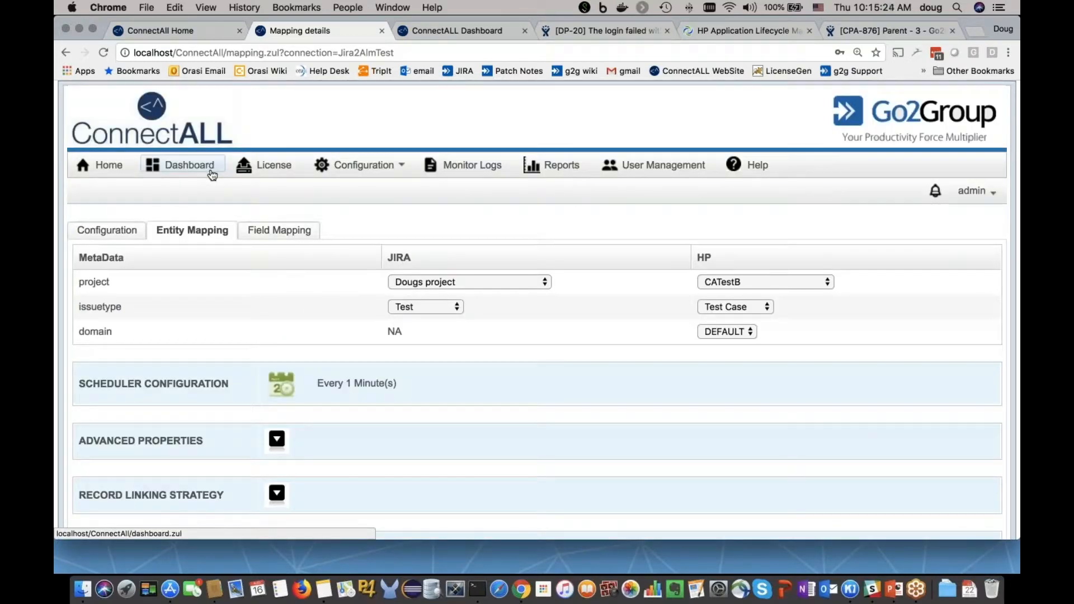
pyautogui.click(470, 289)
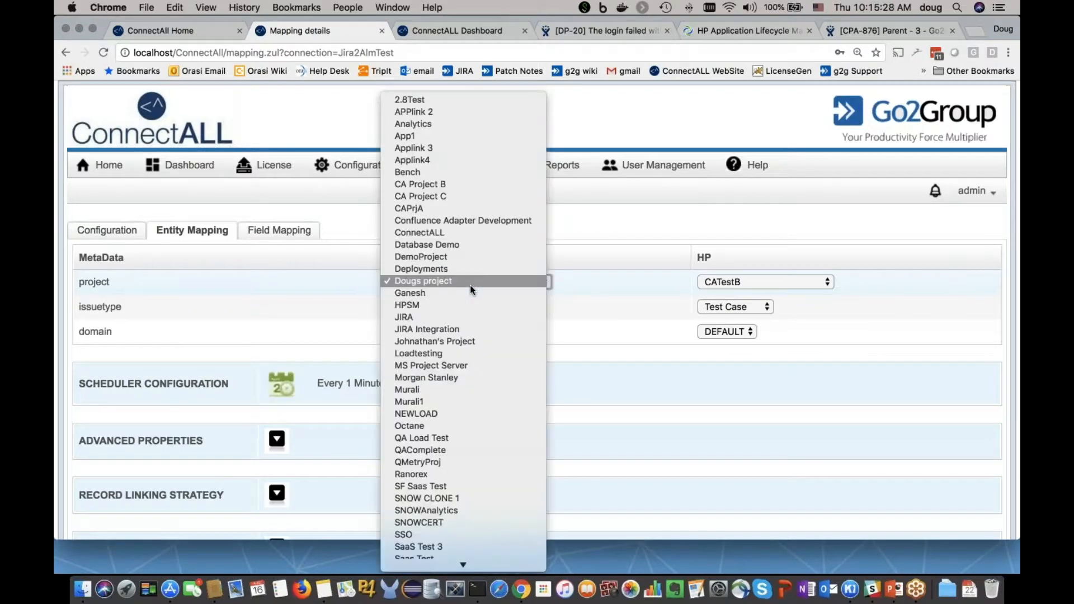
pyautogui.click(470, 284)
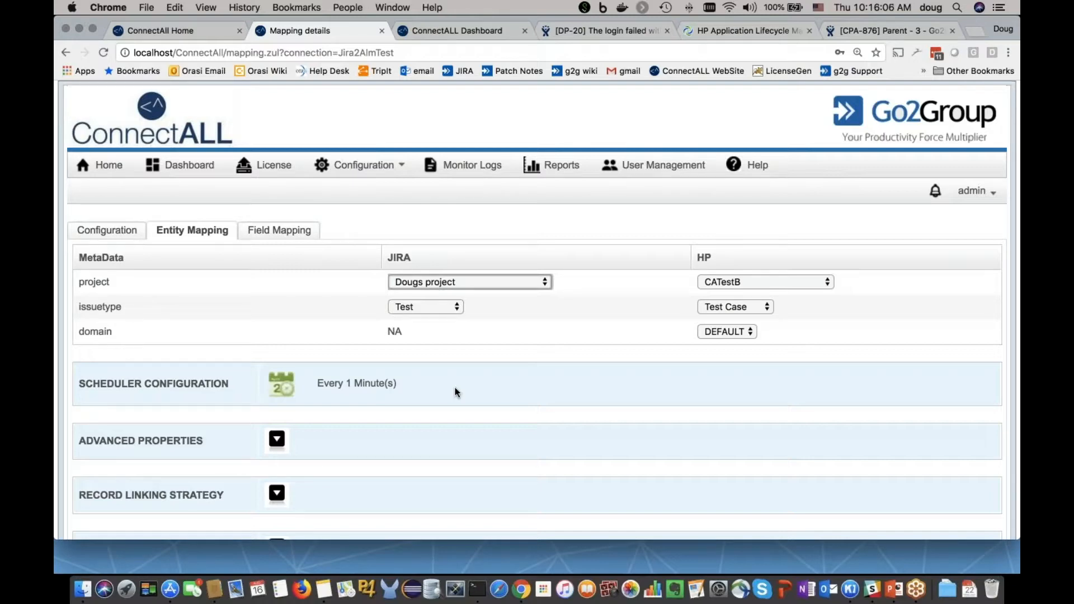
# - Expand the advanced properties of the entity mapping and examine the sync user settings
pyautogui.click(277, 439)
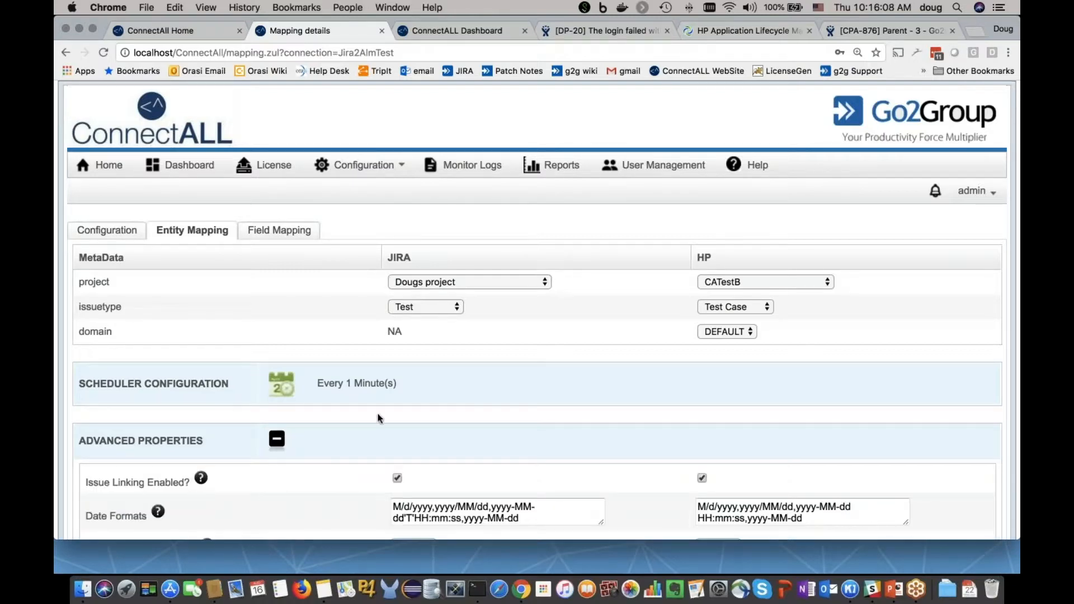
pyautogui.scroll(-6, 378, 418)
pyautogui.scroll(-1, 377, 413)
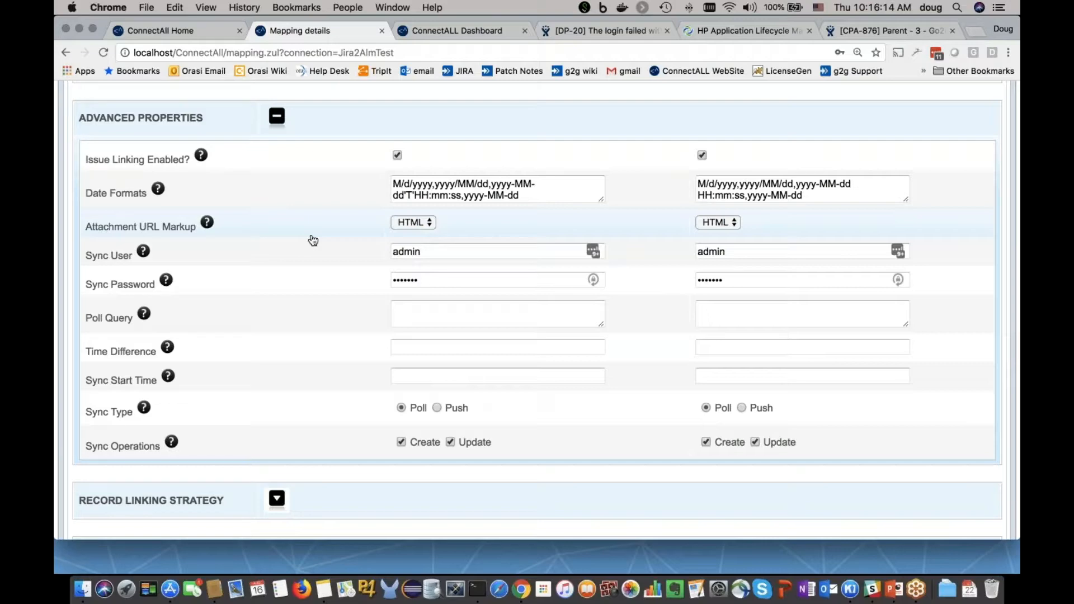
pyautogui.doubleClick(101, 255)
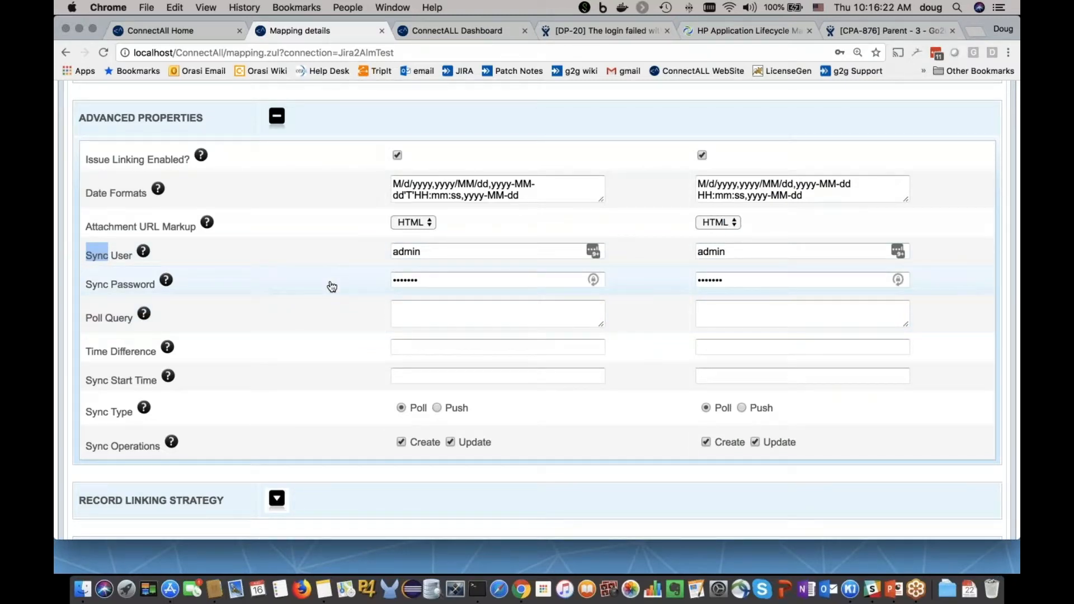
# - Set the HP poll query in the advanced properties to status[triaged]
pyautogui.scroll(3, 301, 303)
pyautogui.scroll(1, 302, 302)
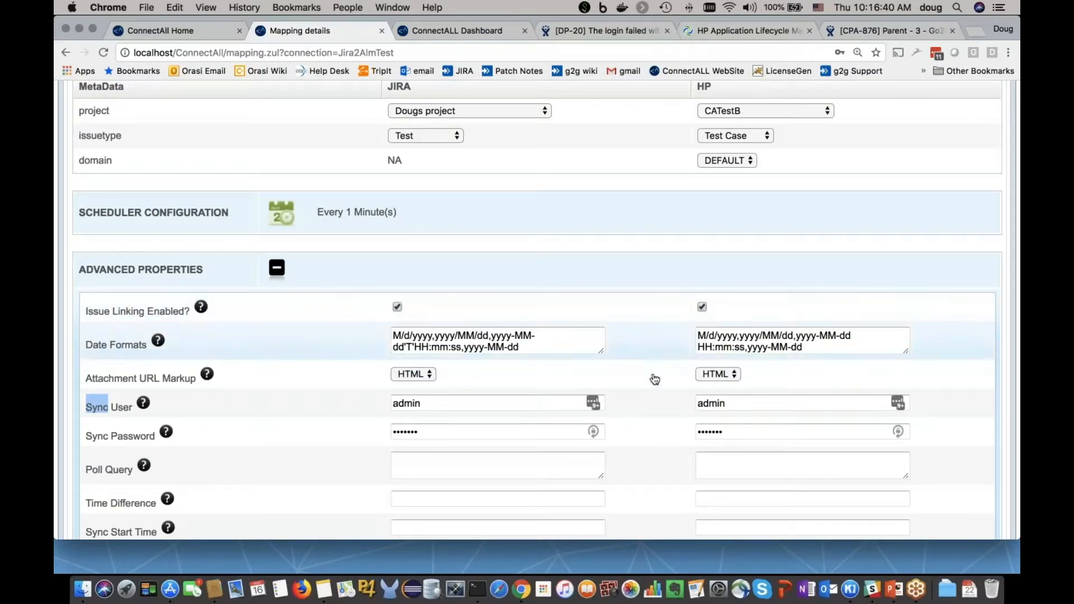
pyautogui.click(708, 459)
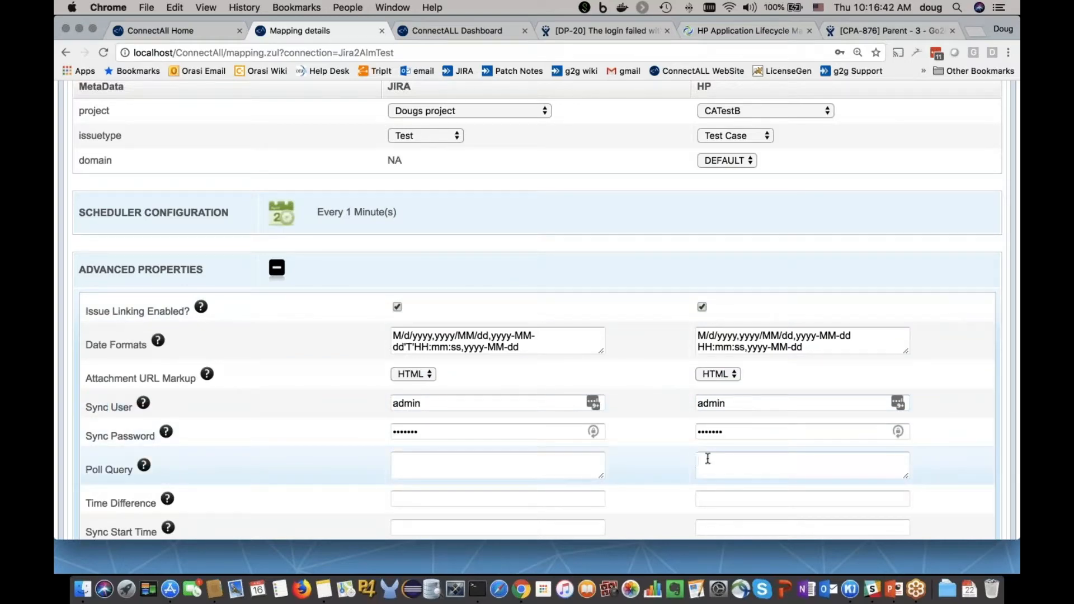
pyautogui.write('status[triaged]')
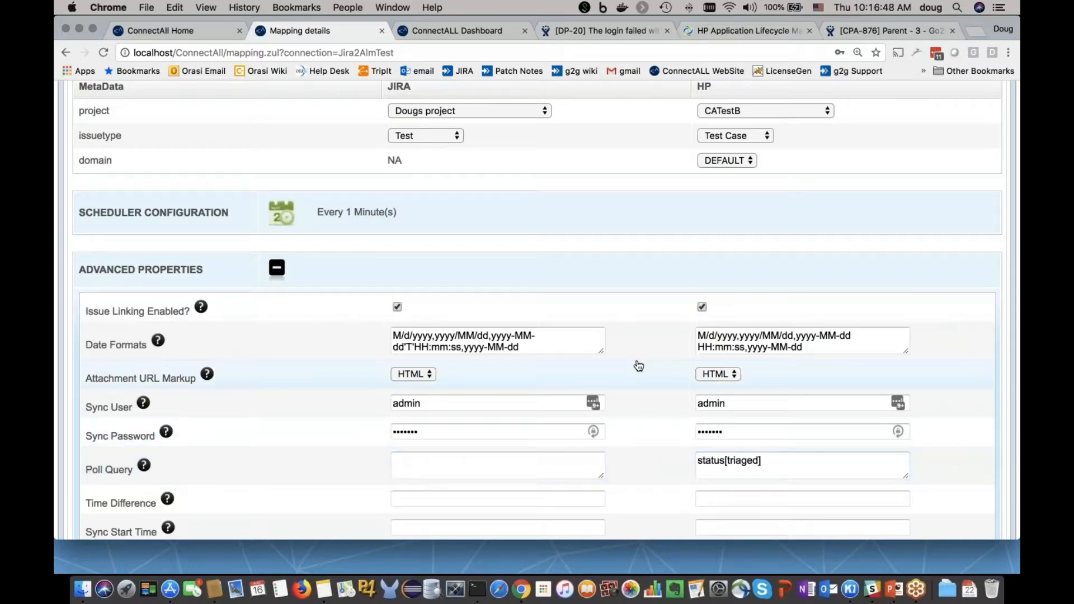
pyautogui.scroll(-5, 638, 367)
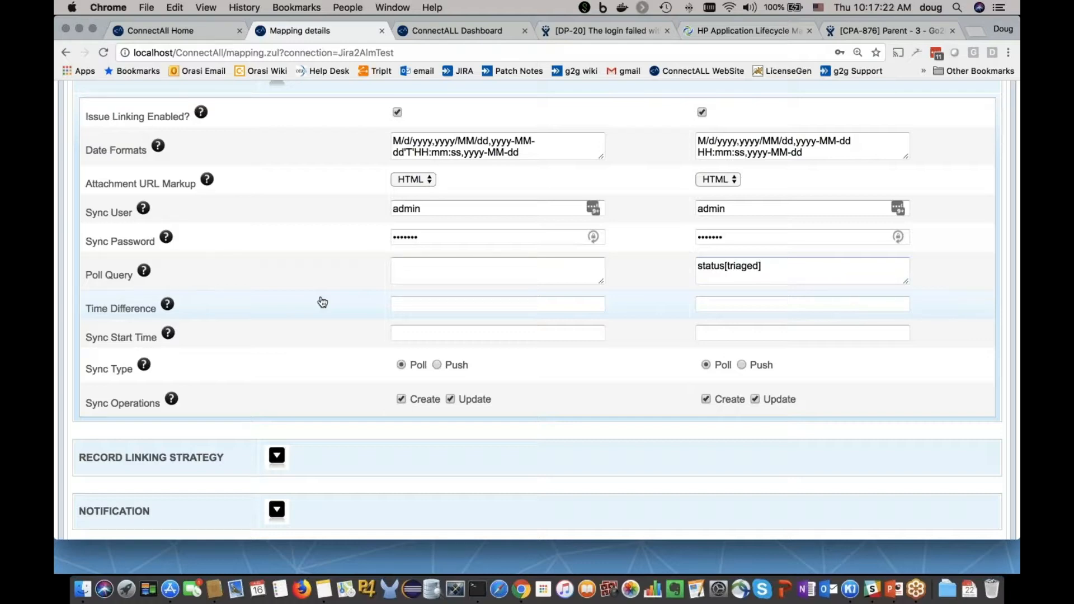
# - Open the field mapping and select JIRA's account-type Account field and HP's asset relation dependencies status field
pyautogui.scroll(10, 283, 232)
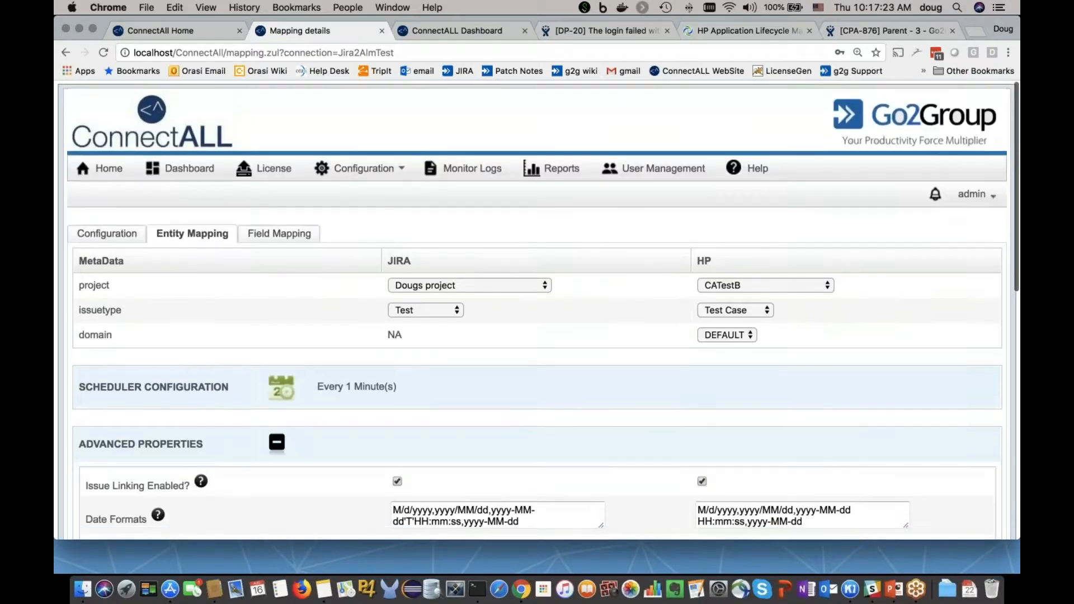
pyautogui.click(283, 231)
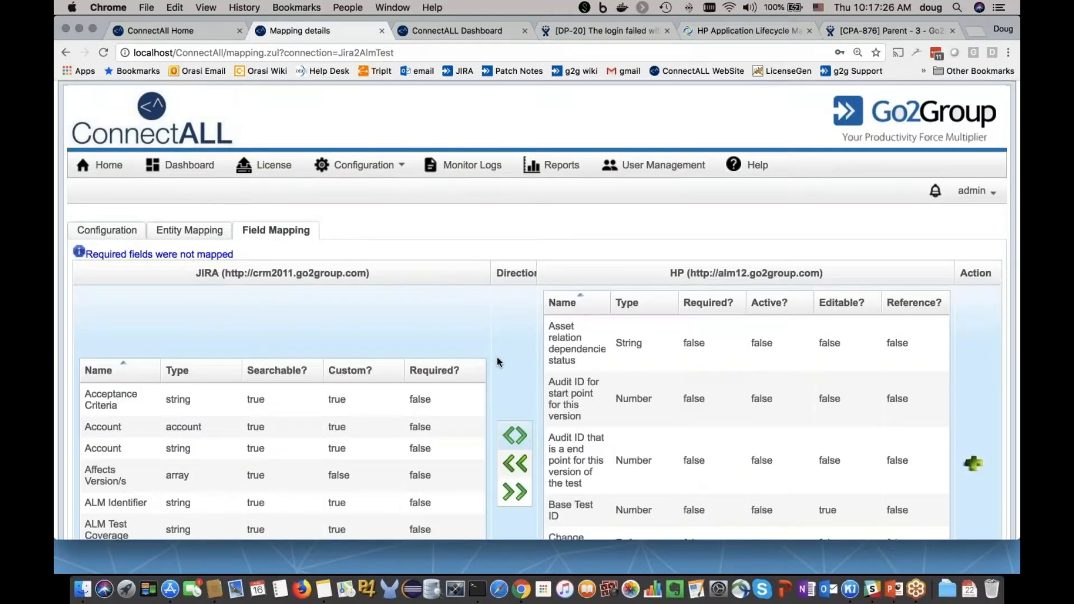
pyautogui.click(127, 426)
pyautogui.click(563, 347)
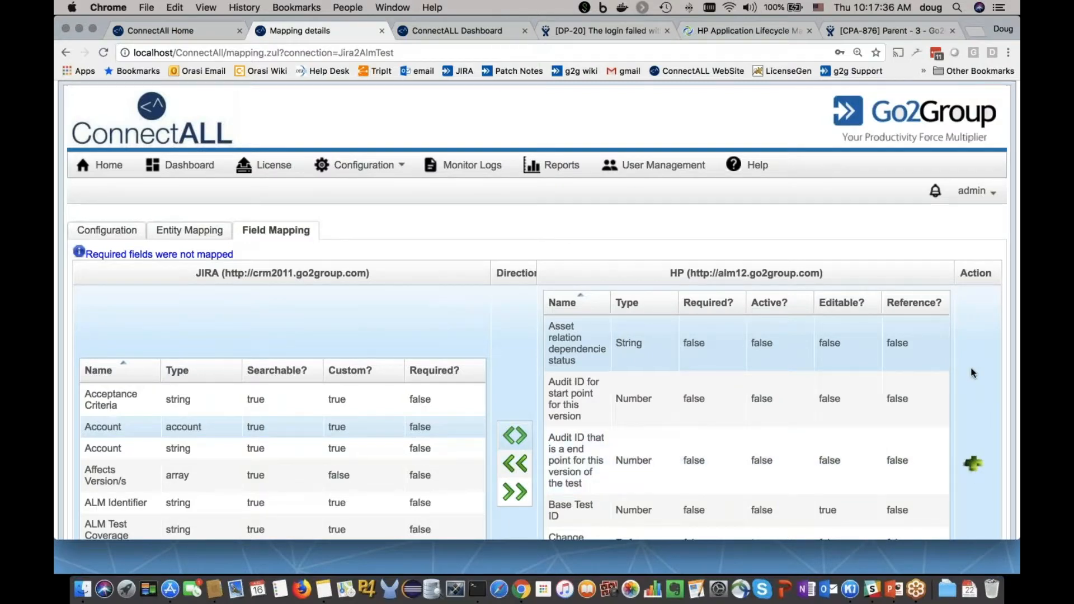
# - Set hp as the master in the conflict management strategy of the Summary to Test Name mapping and save it
pyautogui.scroll(-10, 971, 374)
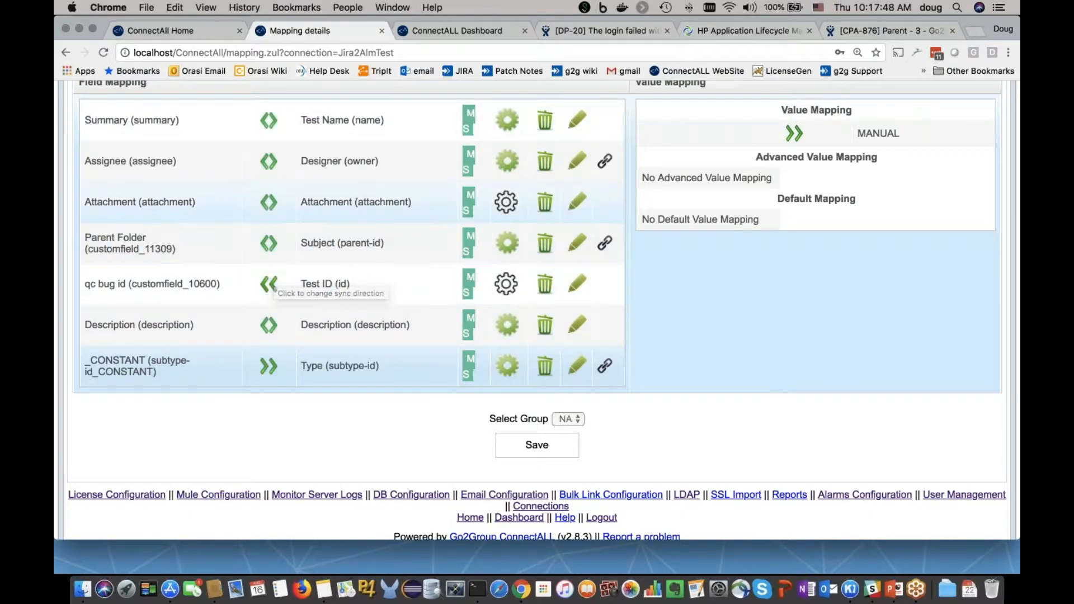
pyautogui.click(468, 119)
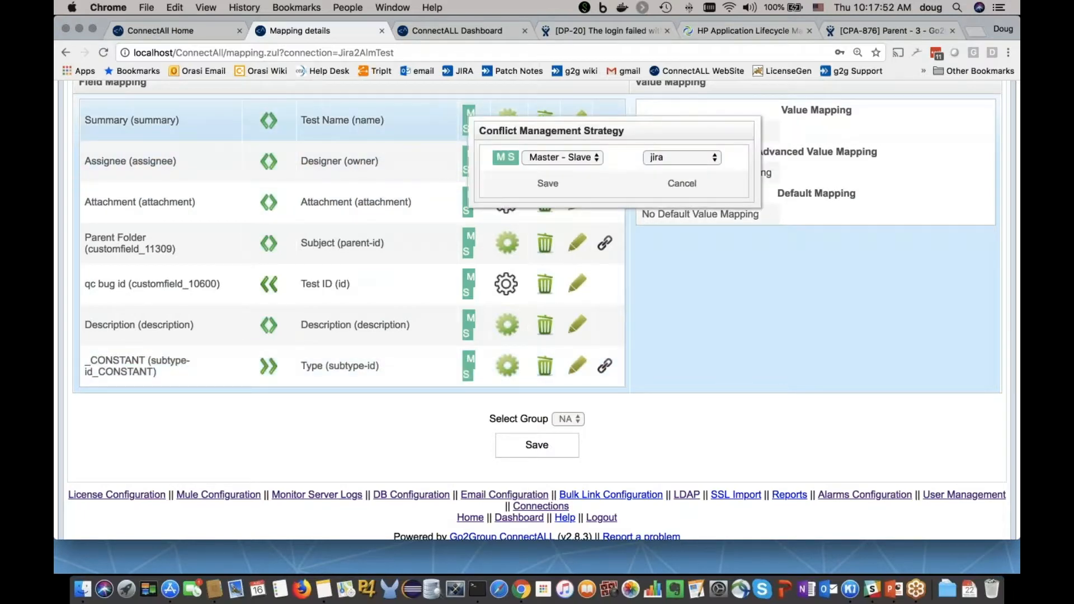
pyautogui.click(664, 158)
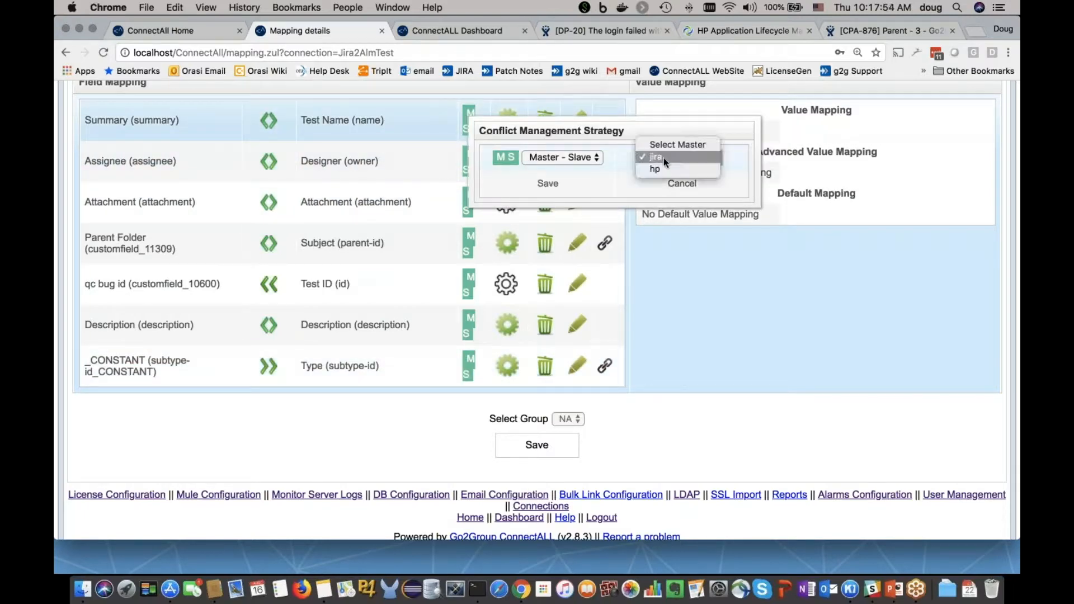
pyautogui.click(670, 169)
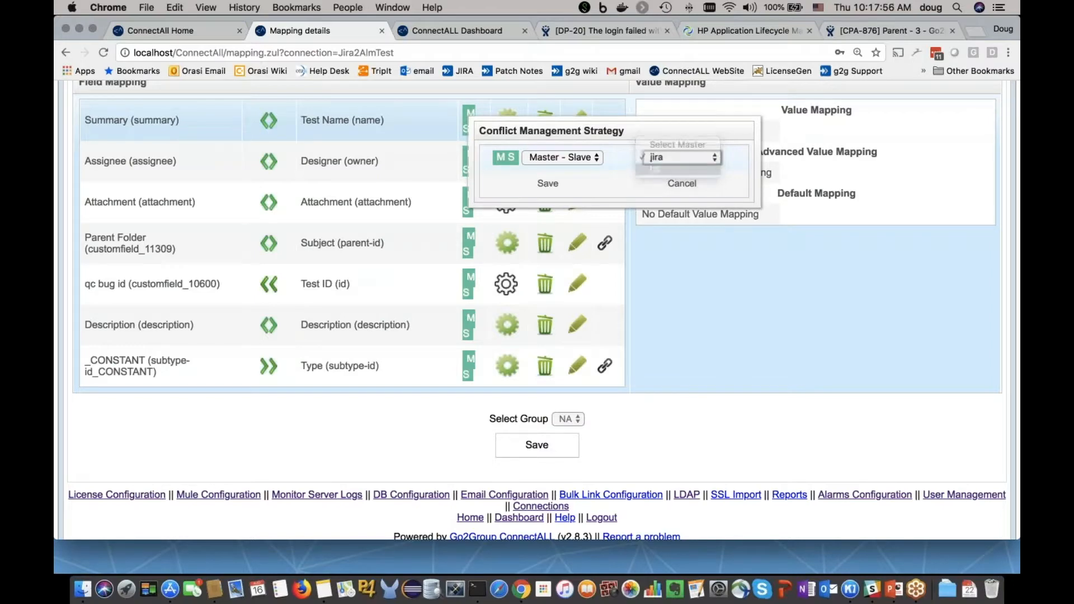
pyautogui.click(548, 183)
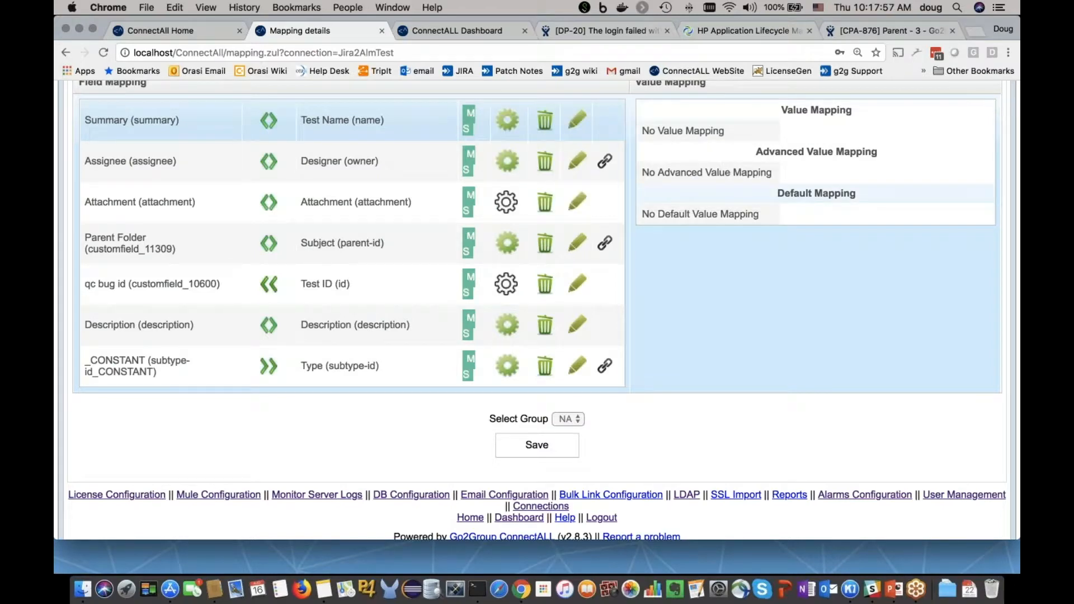
# - Review the JIRA data type options for the Summary mapping without saving, and display the value mapping of _CONSTANT to Type
pyautogui.click(510, 125)
pyautogui.click(445, 250)
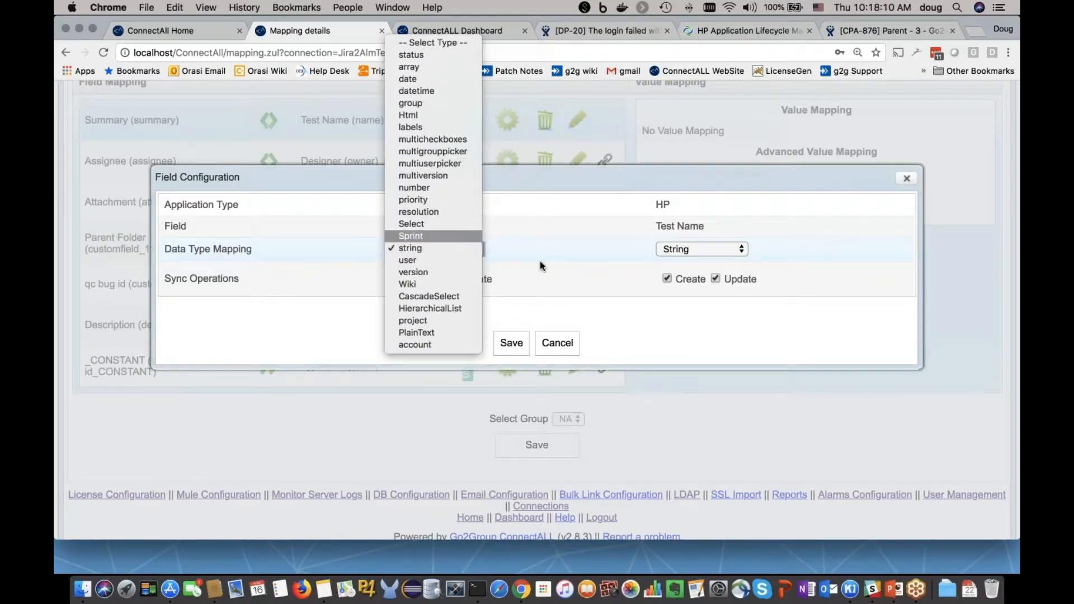
pyautogui.click(569, 349)
pyautogui.click(569, 349)
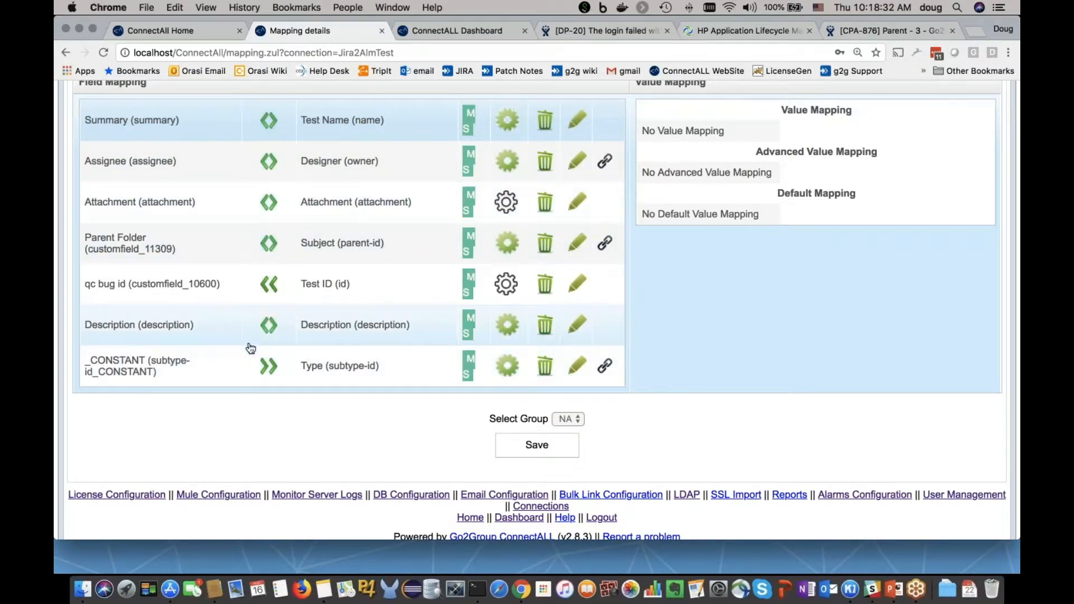
pyautogui.click(606, 373)
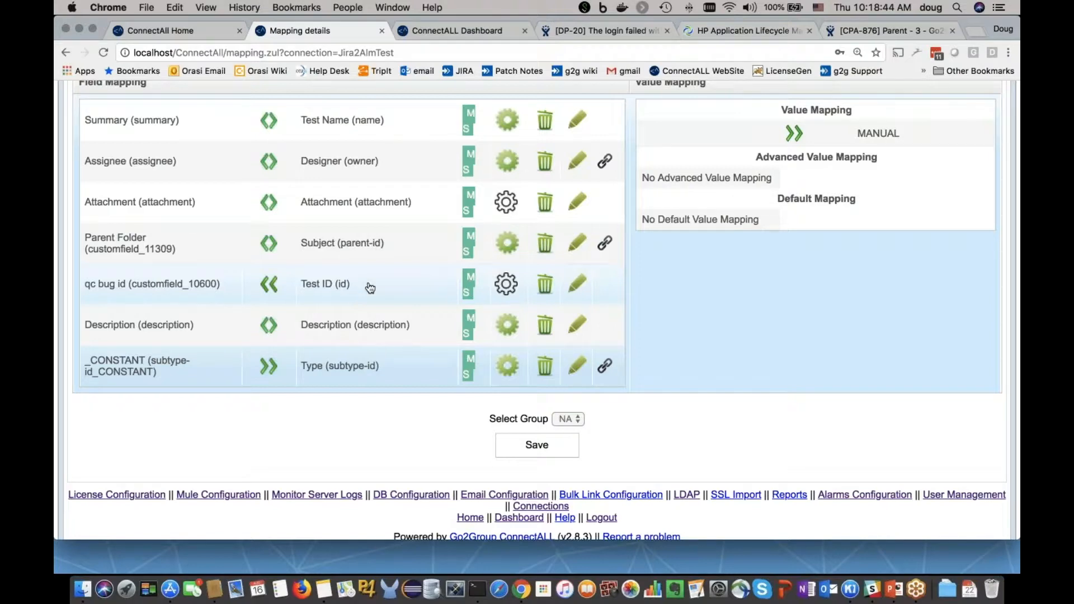
# - Examine the ConnectALL dashboard's activity log and the error details of the failed JiraStory2ALM record synced from HP to JIRA
pyautogui.click(489, 34)
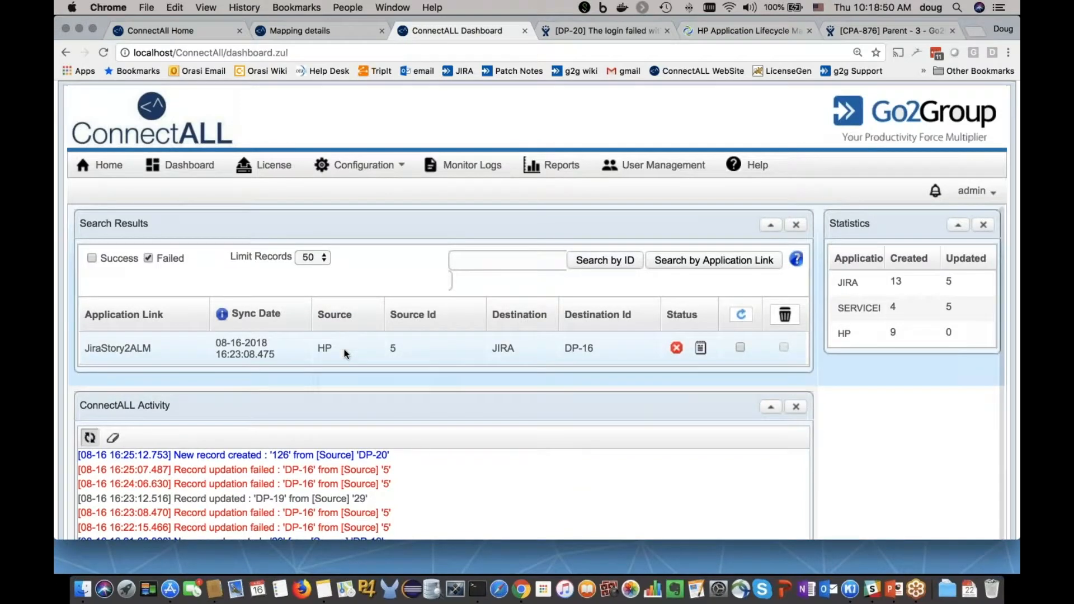
pyautogui.scroll(-3, 458, 450)
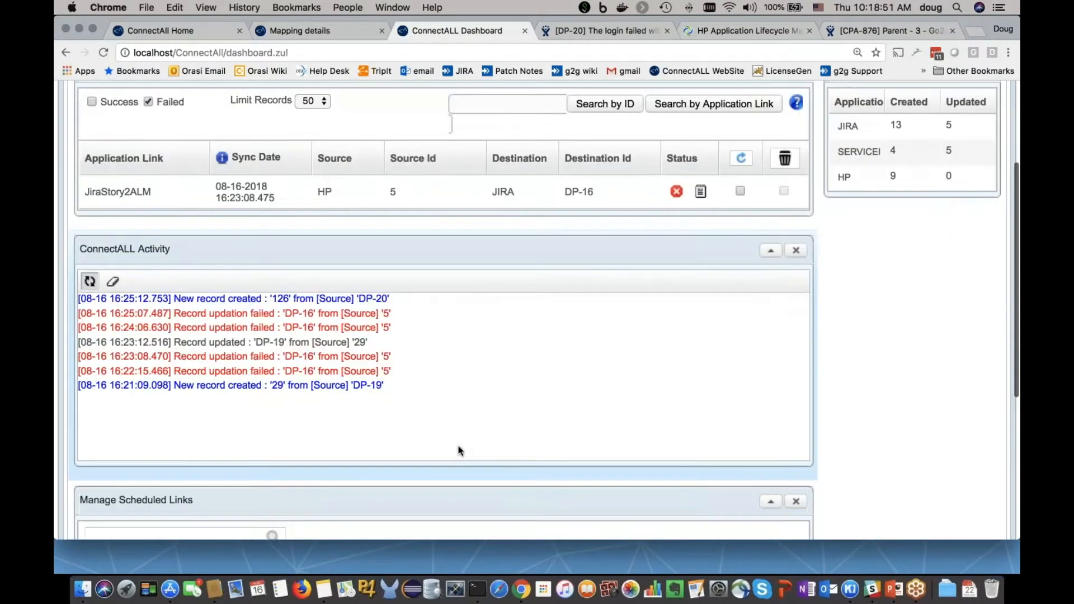
pyautogui.scroll(-1, 459, 450)
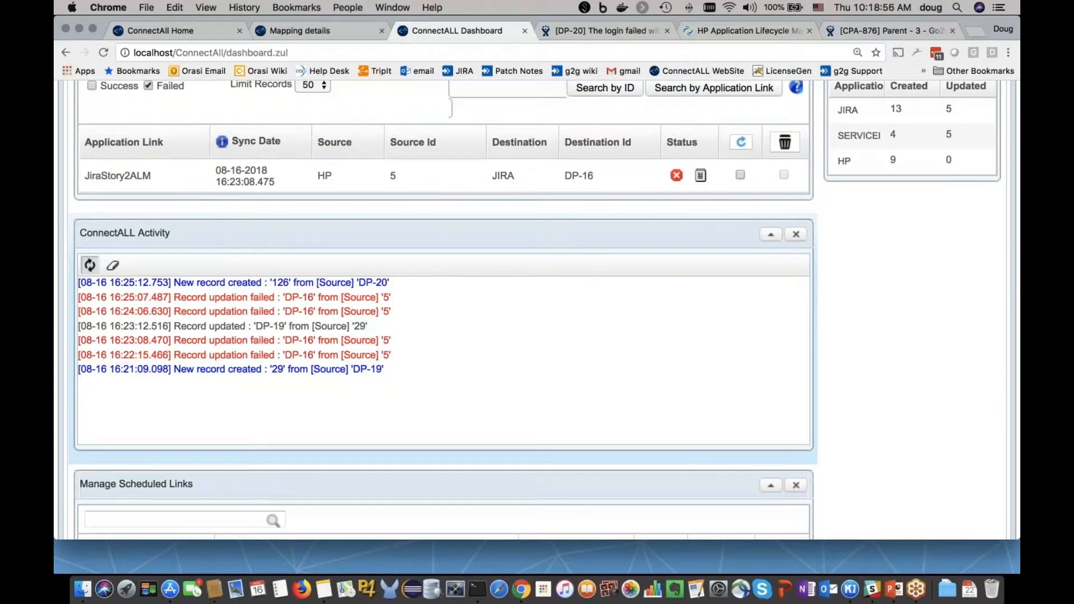
pyautogui.click(701, 177)
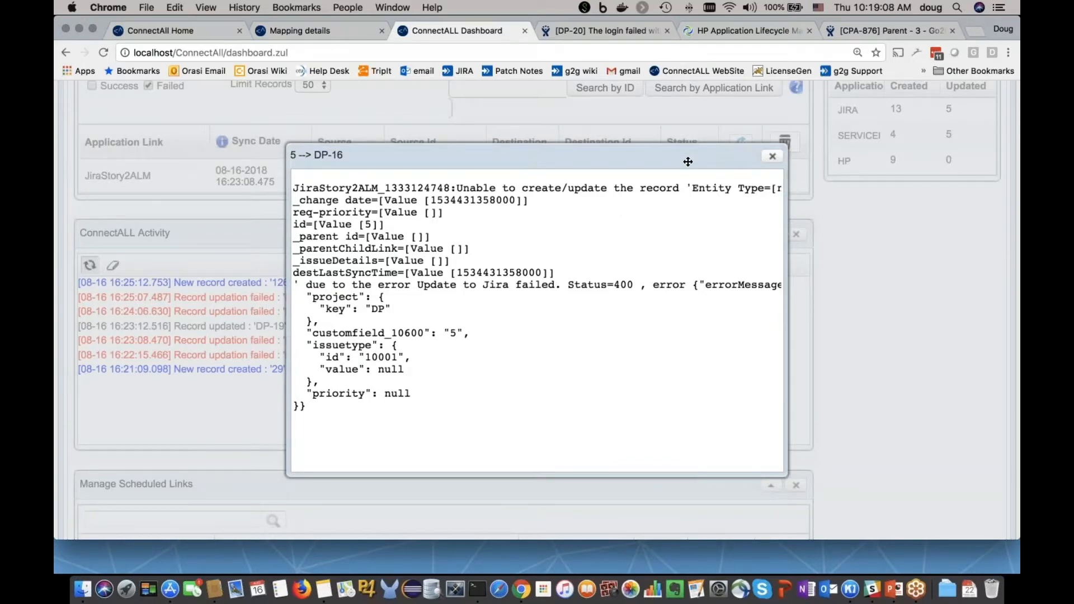
pyautogui.moveTo(688, 162); pyautogui.dragTo(636, 172)
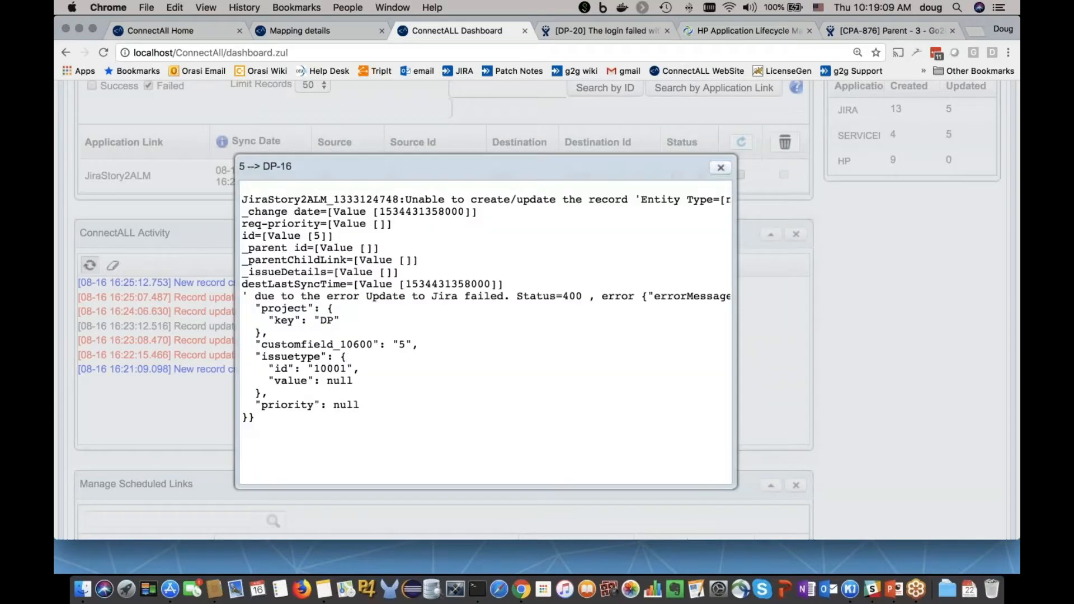
pyautogui.click(721, 168)
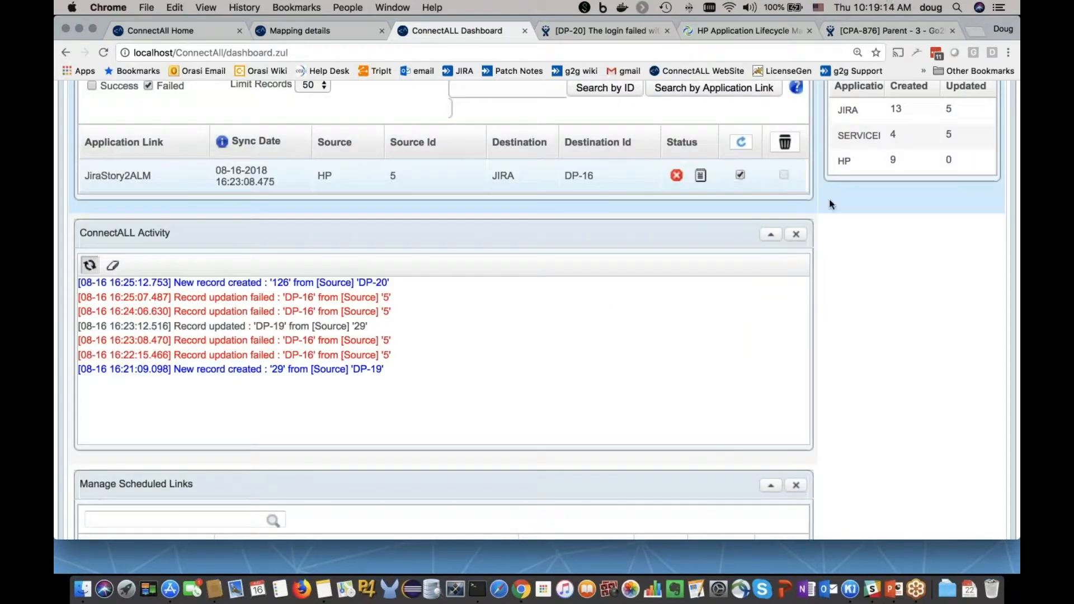
# - View the JIRA statistics chart on the dashboard and examine the list of scheduled links with their synchronization options
pyautogui.click(851, 113)
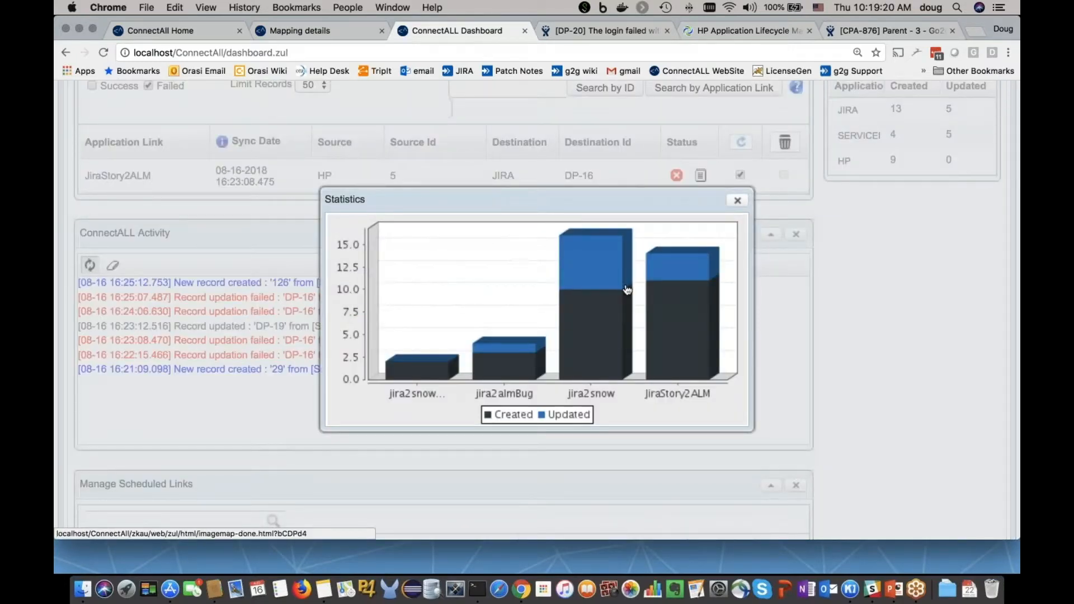
pyautogui.click(736, 203)
pyautogui.scroll(-5, 838, 339)
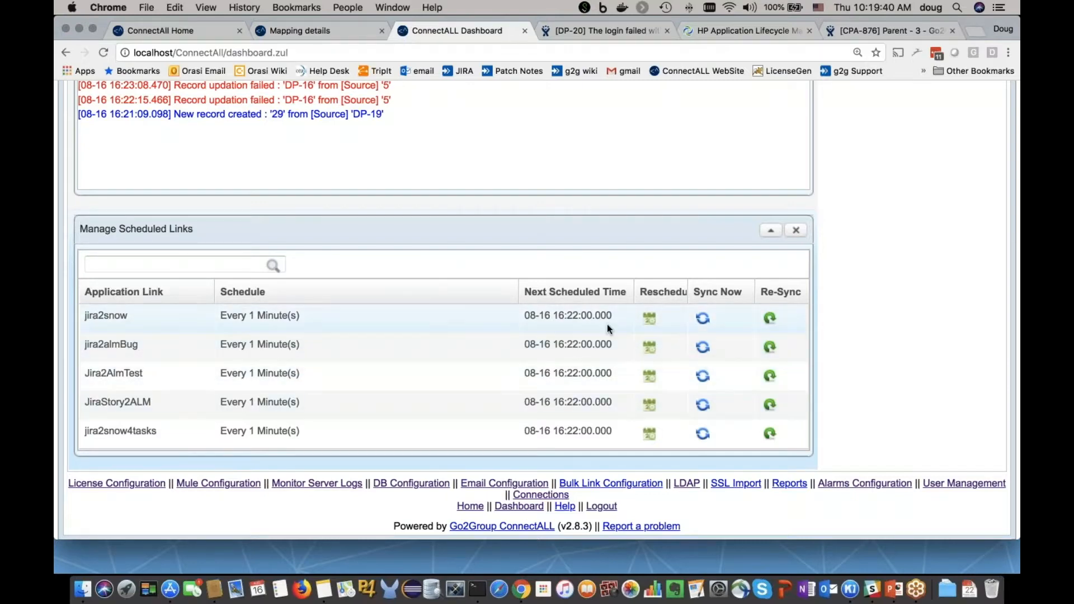
pyautogui.scroll(1, 442, 318)
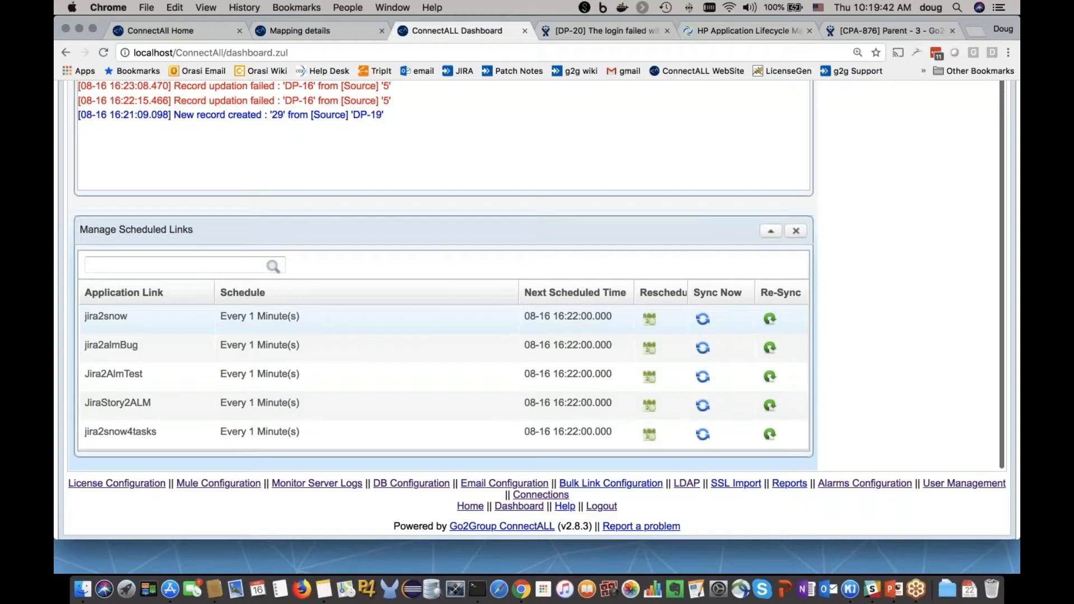
pyautogui.scroll(2, 537, 310)
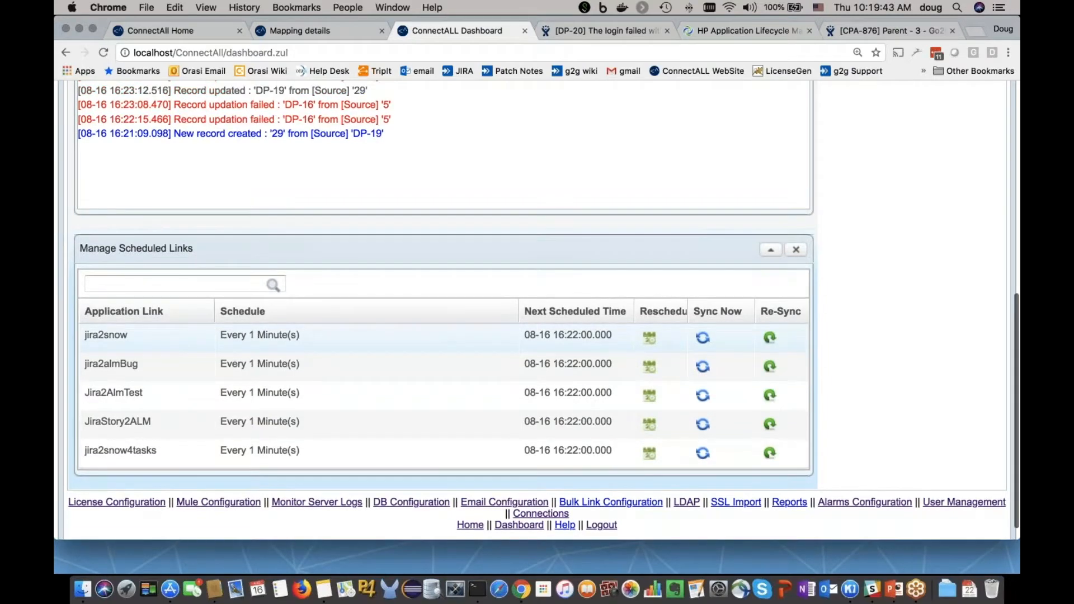
pyautogui.scroll(10, 536, 311)
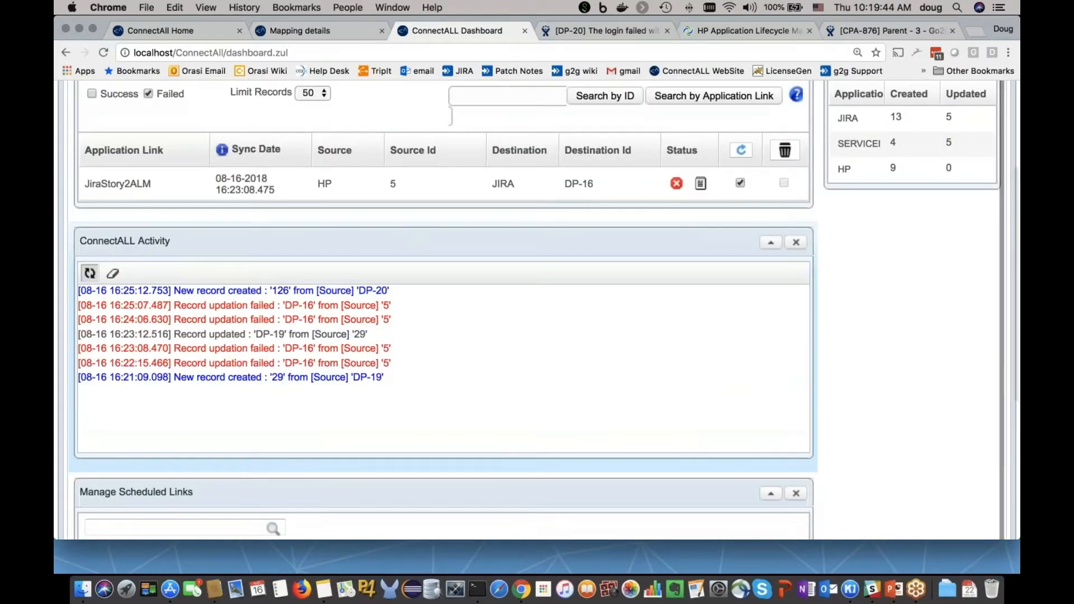
pyautogui.scroll(-10, 816, 492)
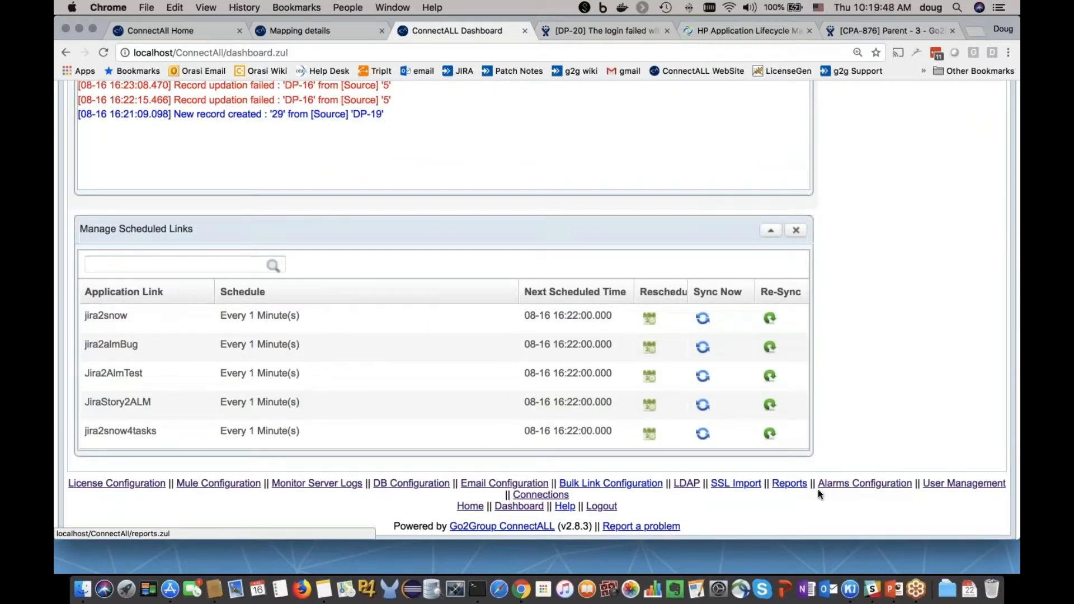
# - Review the Manage Alarms, User Management and LDAP configuration pages
pyautogui.click(842, 484)
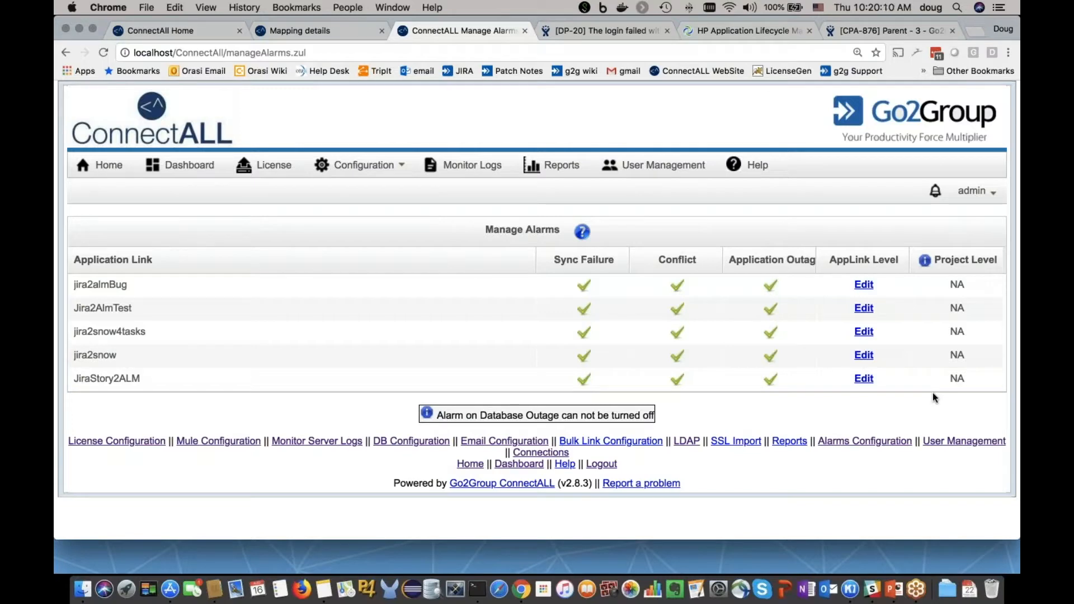
pyautogui.click(952, 442)
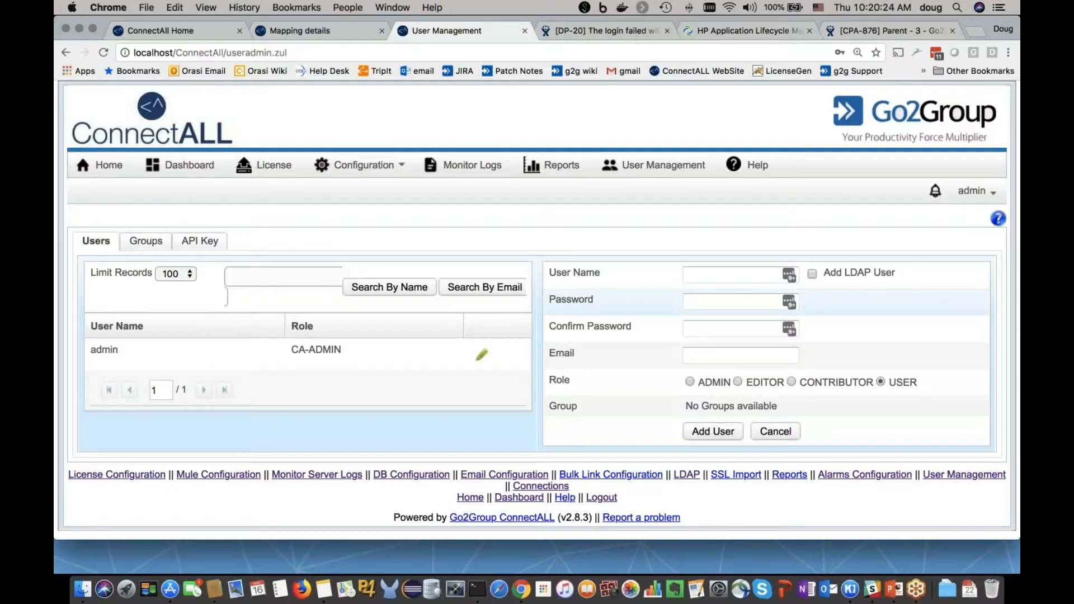
pyautogui.click(687, 475)
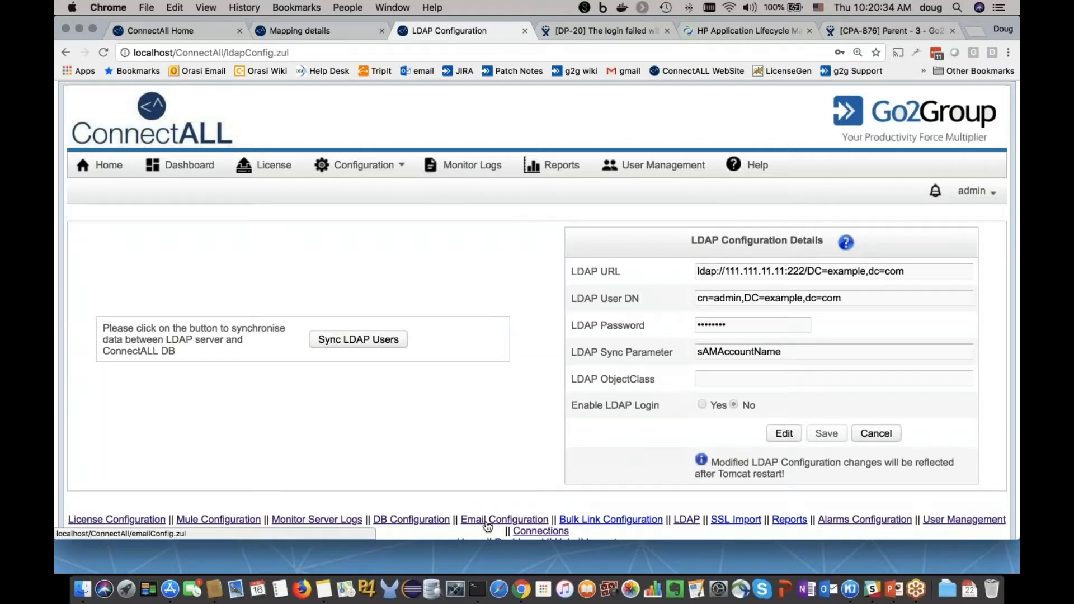
# - Review the email and database configuration, including the available database types, and display the Mule configuration
pyautogui.click(488, 520)
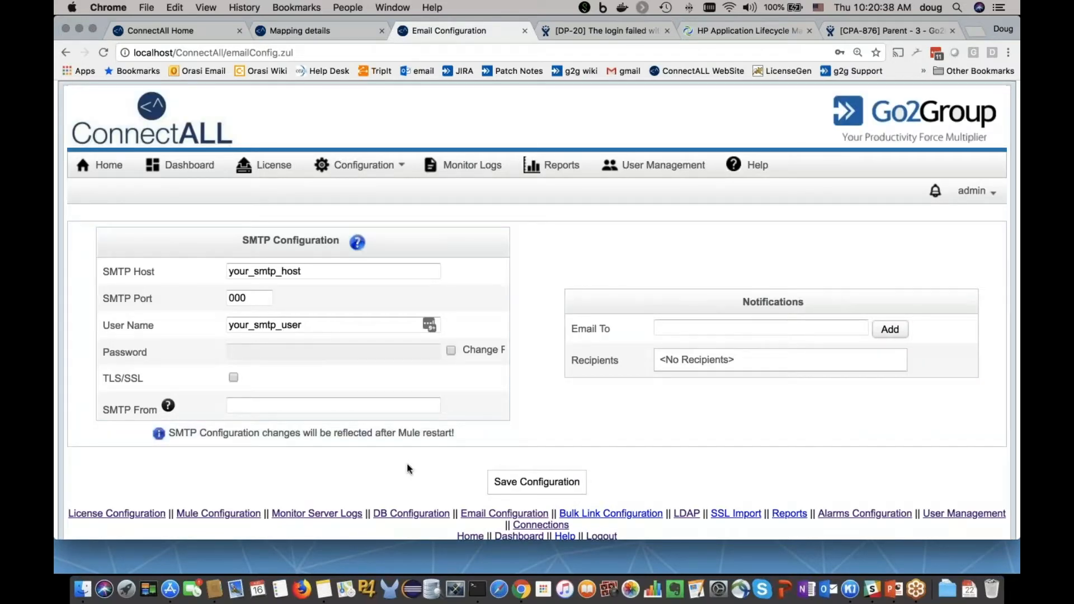
pyautogui.click(412, 513)
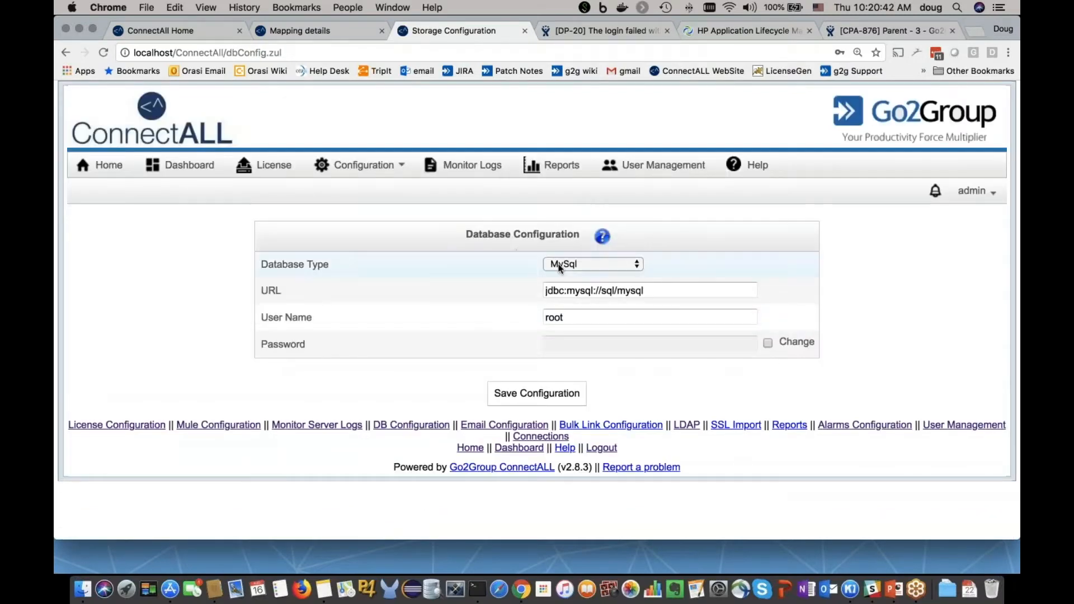
pyautogui.click(579, 263)
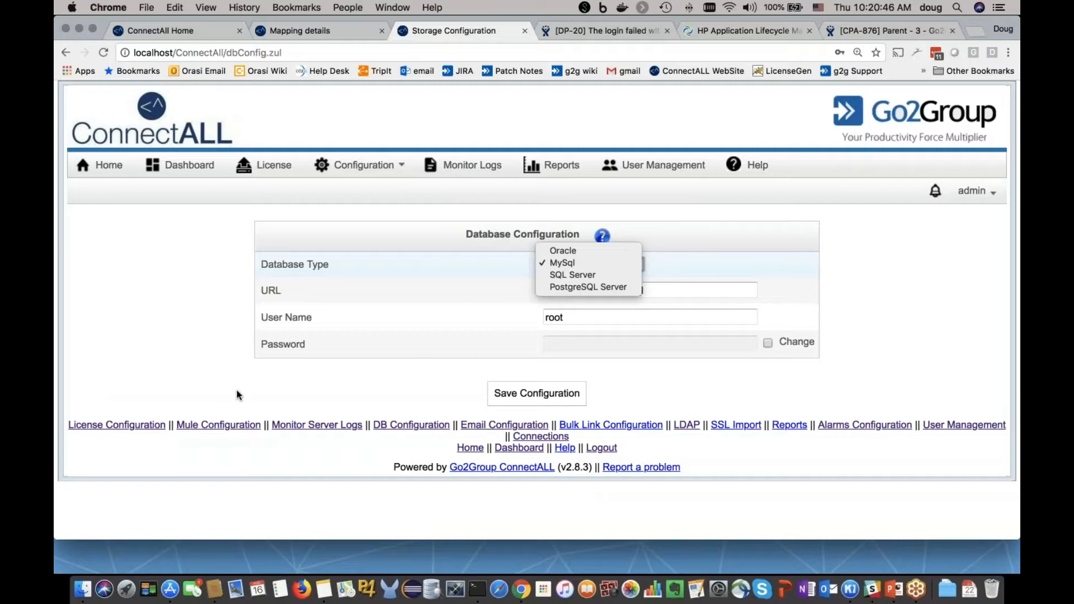
pyautogui.click(242, 425)
pyautogui.click(242, 427)
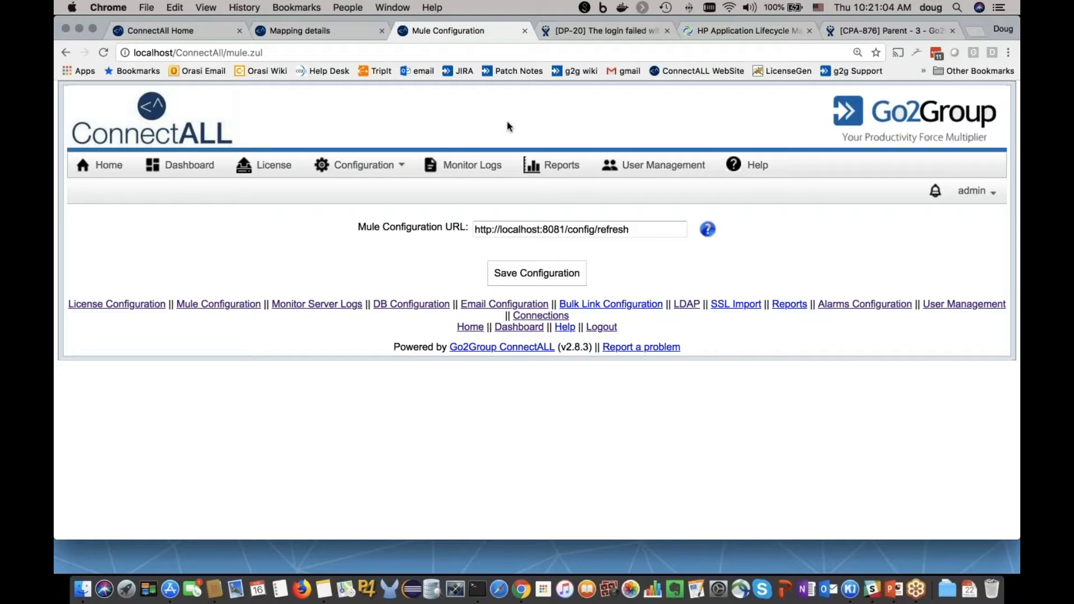
# - In JIRA, add the comment "i need log to debug the isssue" to bug DP-20
pyautogui.click(611, 33)
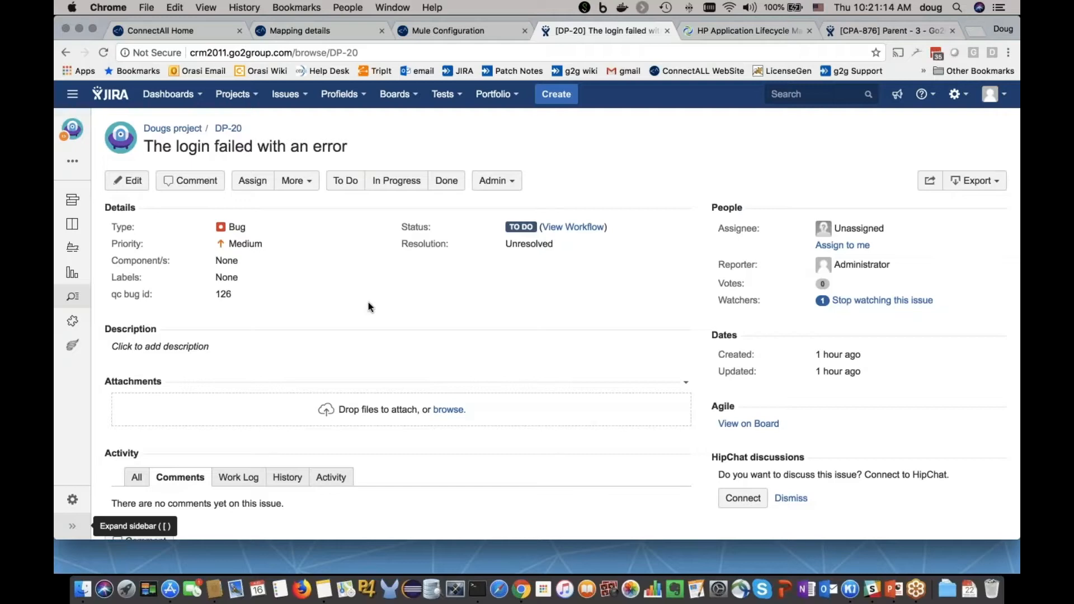
pyautogui.click(741, 32)
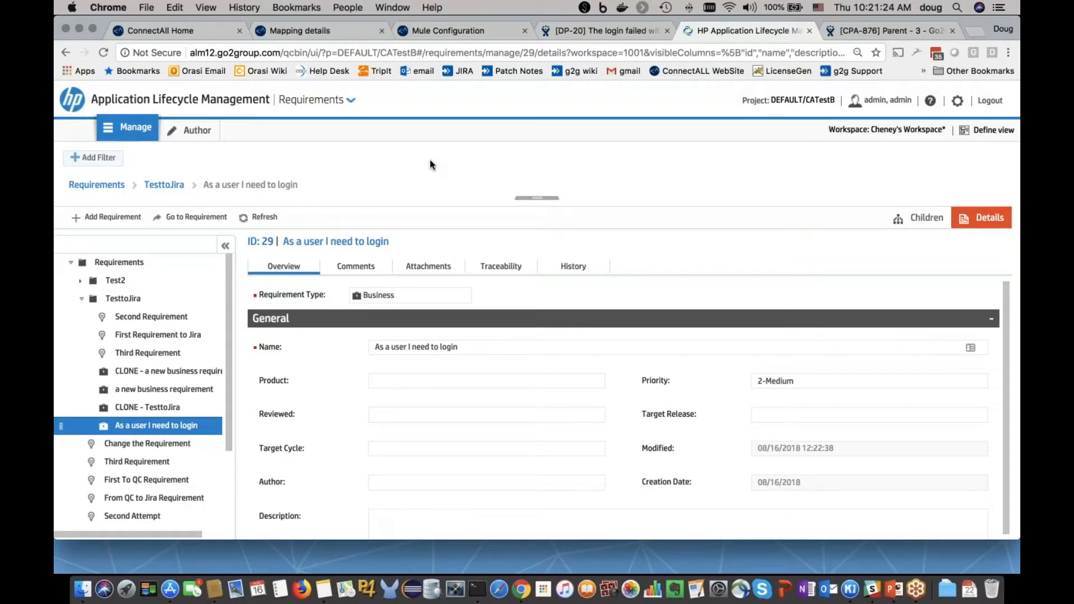
pyautogui.click(606, 28)
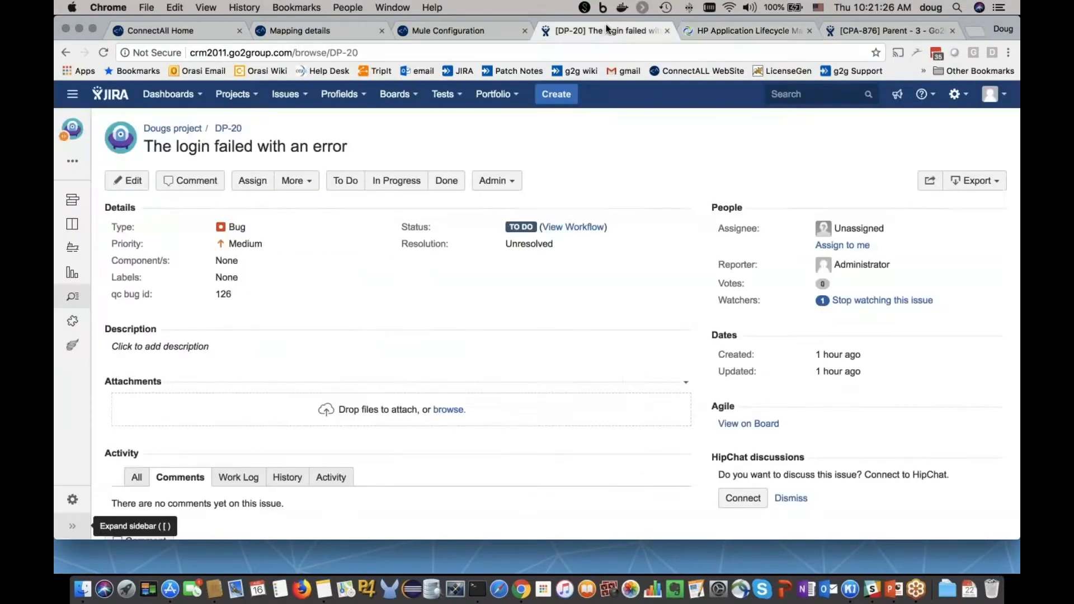
pyautogui.scroll(-2, 388, 271)
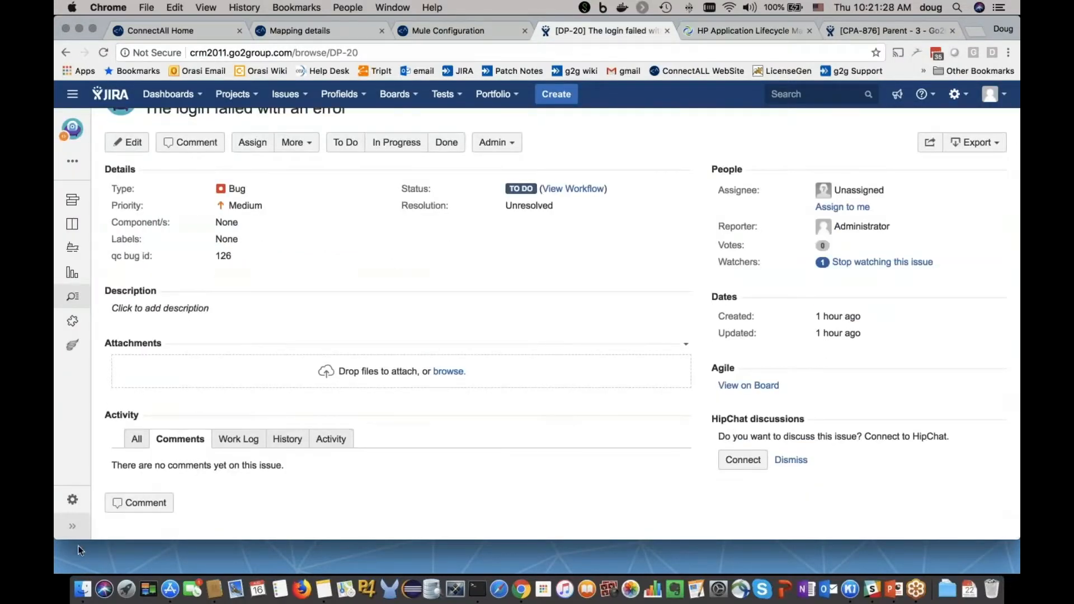
pyautogui.click(154, 503)
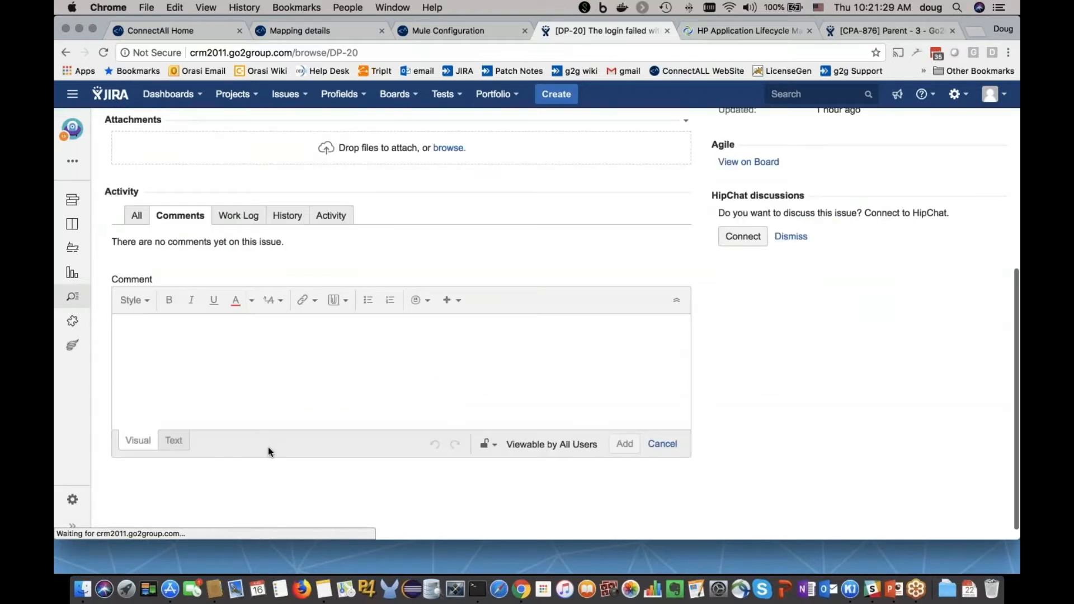
pyautogui.write('i need log to deb')
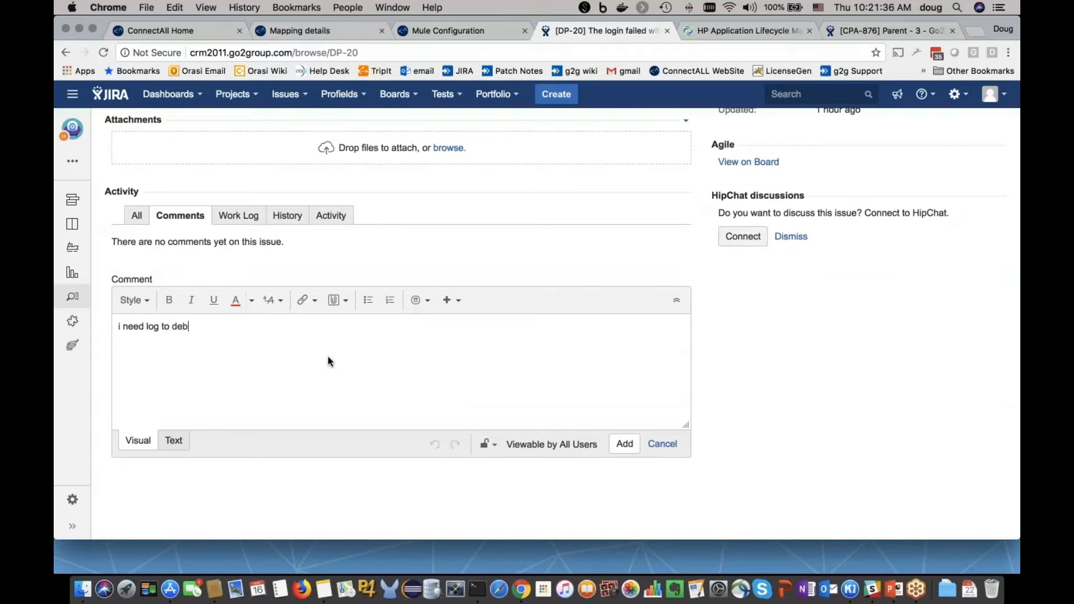
pyautogui.write('ug the  isssue')
pyautogui.click(625, 445)
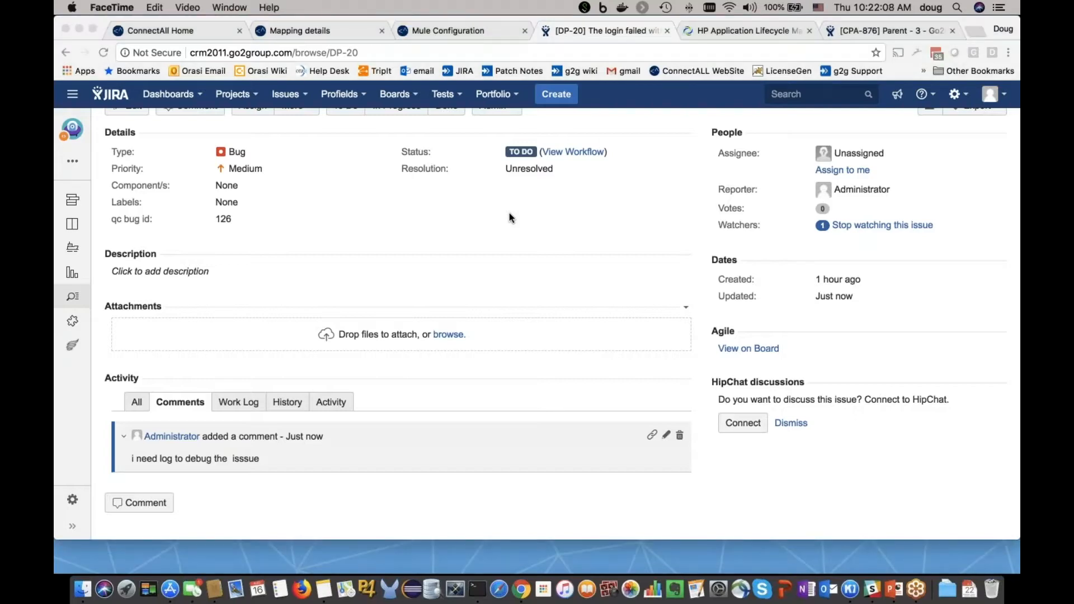
pyautogui.click(972, 60)
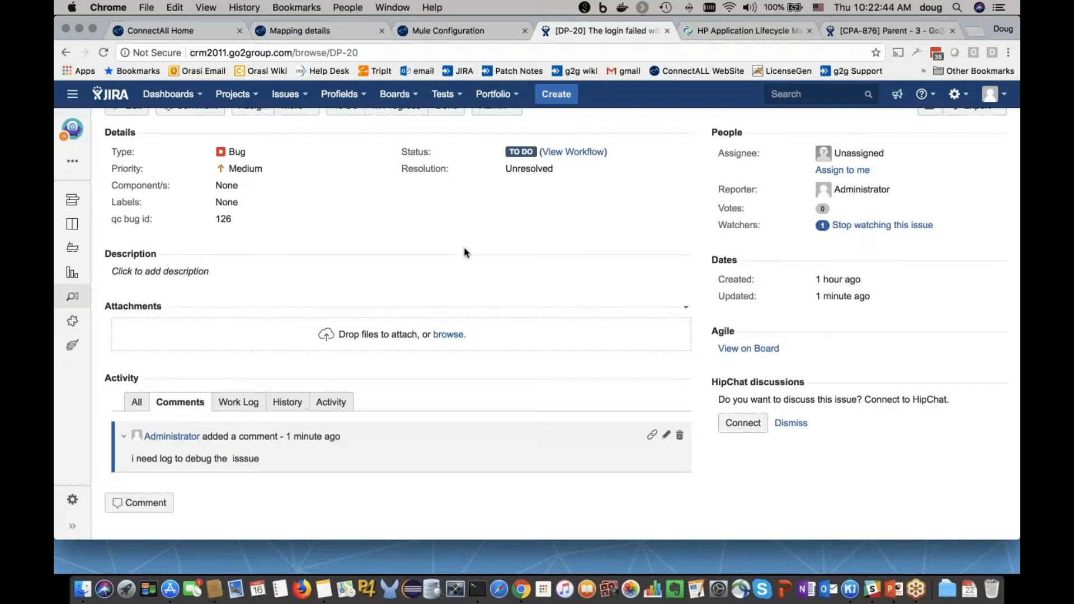
# - Return to the ConnectALL home page and load the saved application link JiraStory2ALM
pyautogui.click(311, 30)
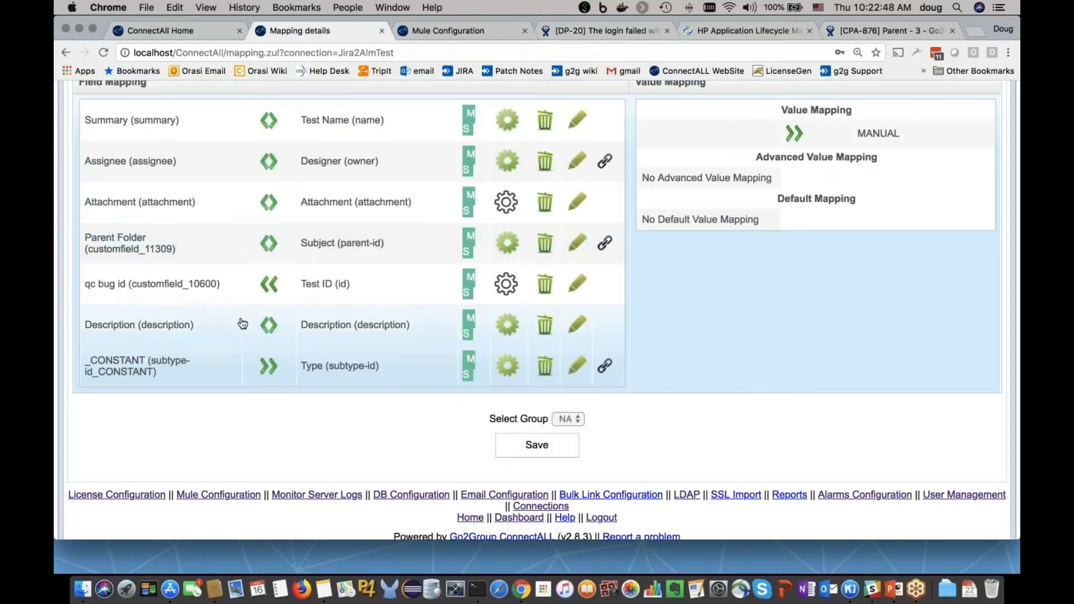
pyautogui.scroll(10, 241, 319)
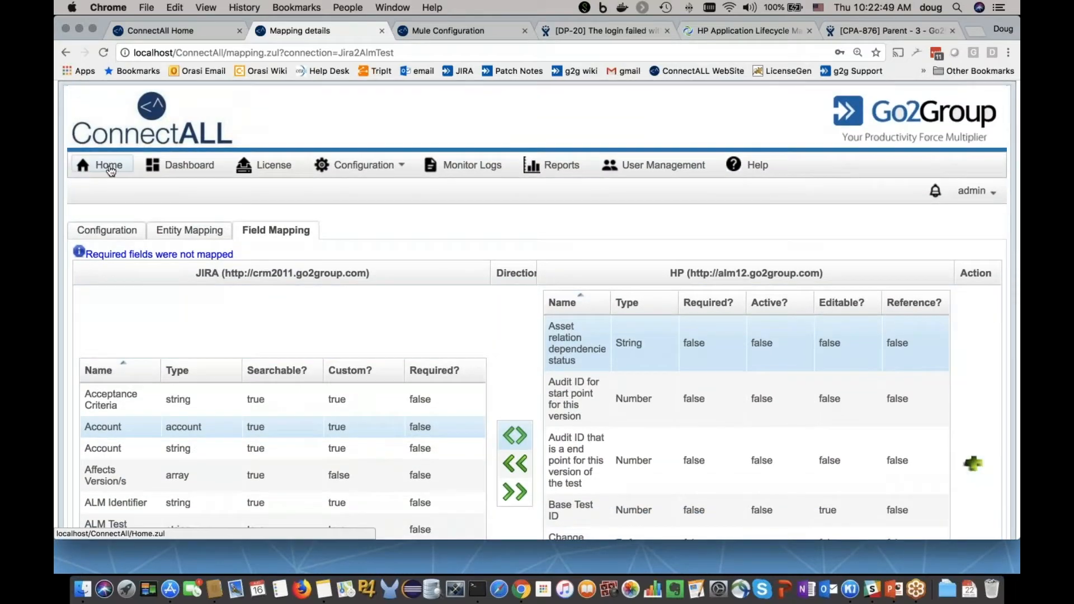
pyautogui.click(110, 170)
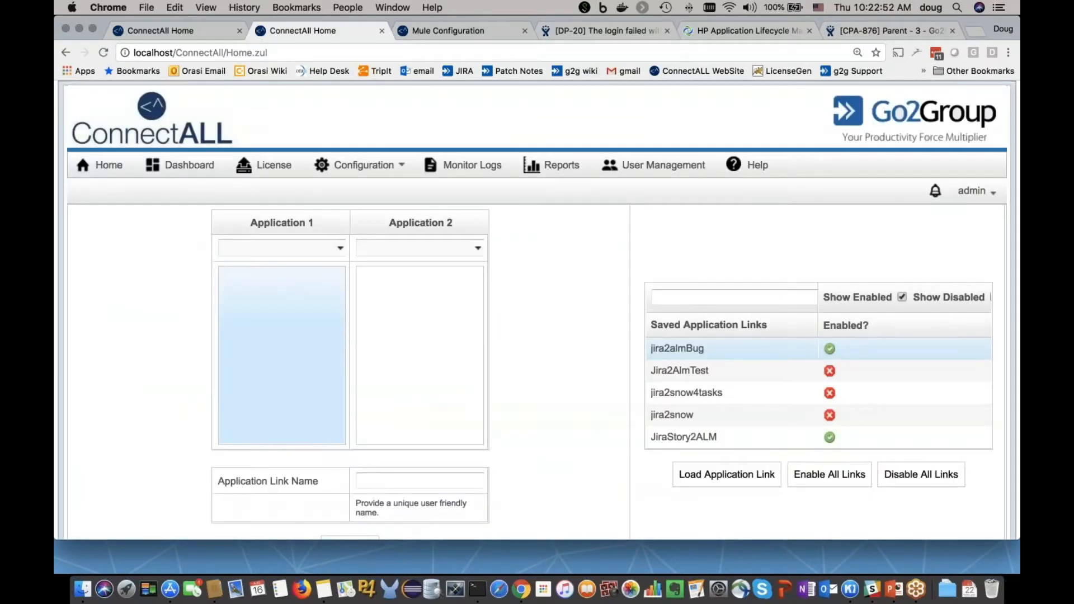
pyautogui.click(713, 441)
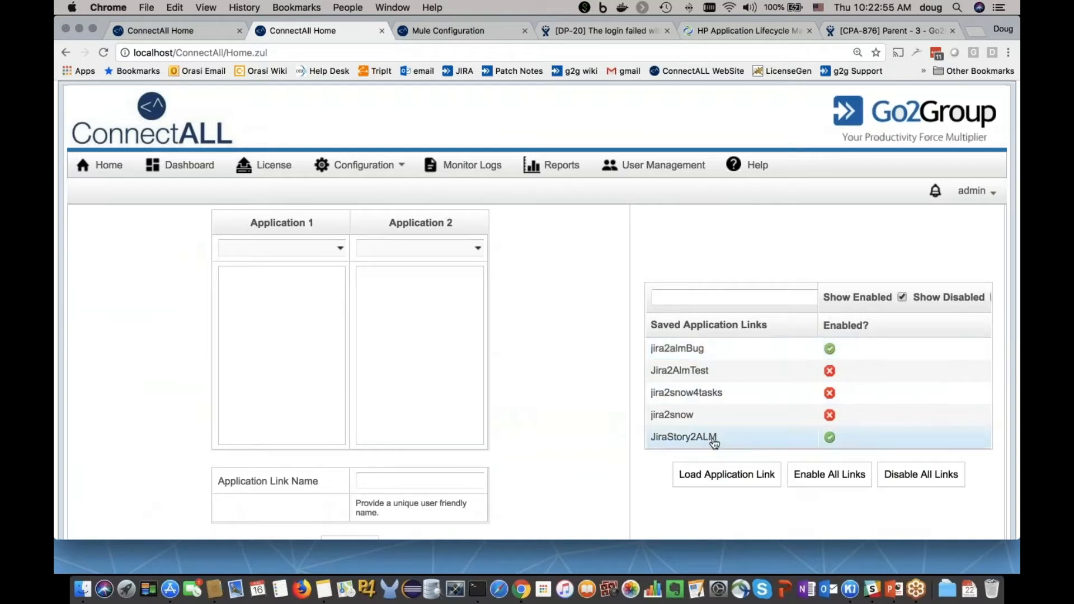
pyautogui.click(760, 475)
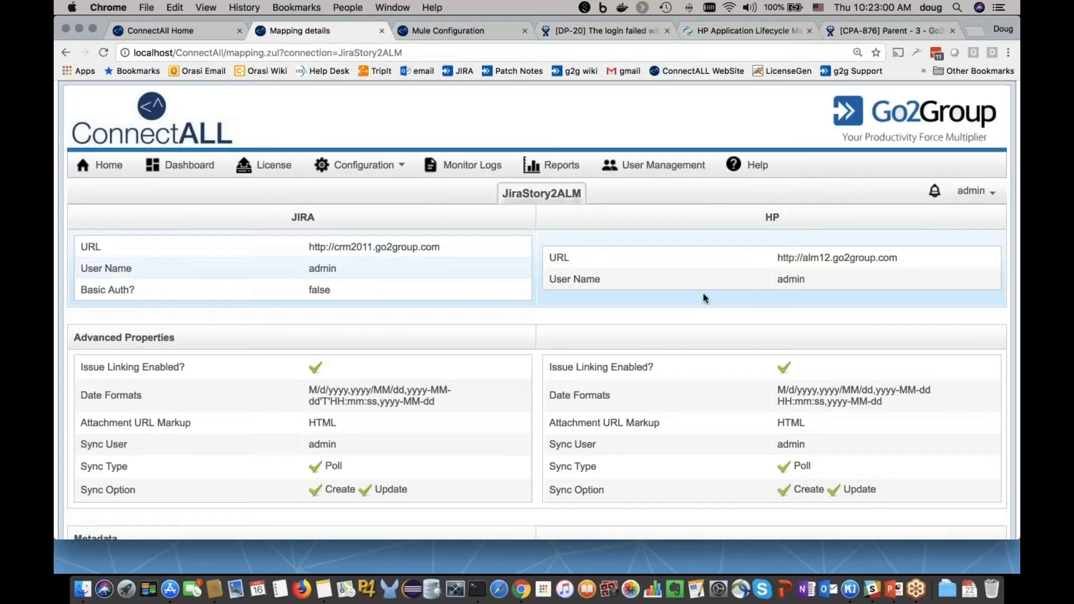
# - Review the link's advanced properties, metadata and field mappings, and display the value mapping of the Priority field
pyautogui.scroll(-1, 491, 317)
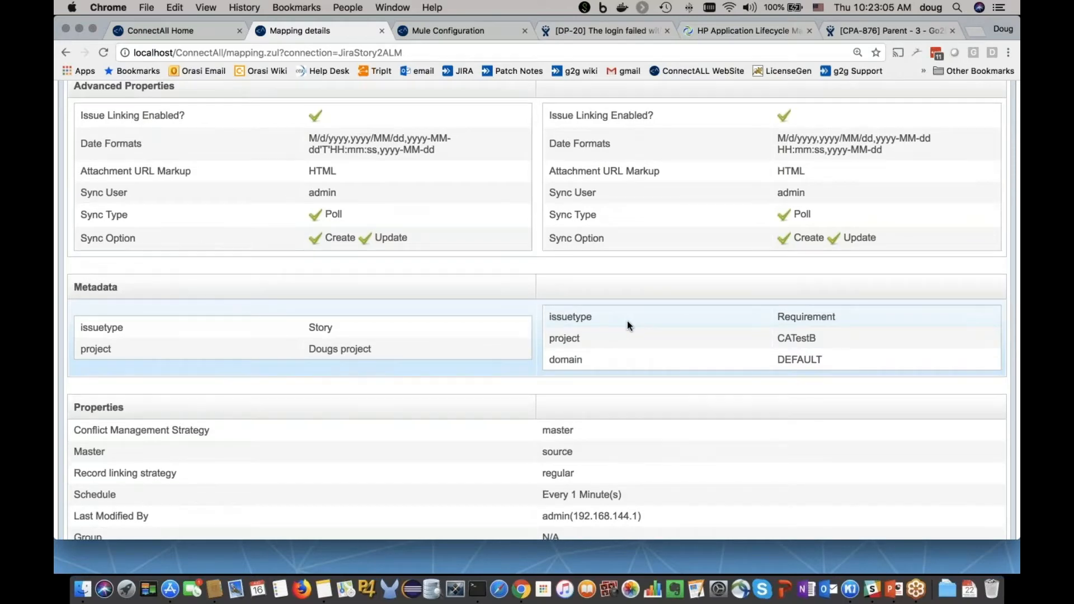
pyautogui.scroll(-10, 626, 324)
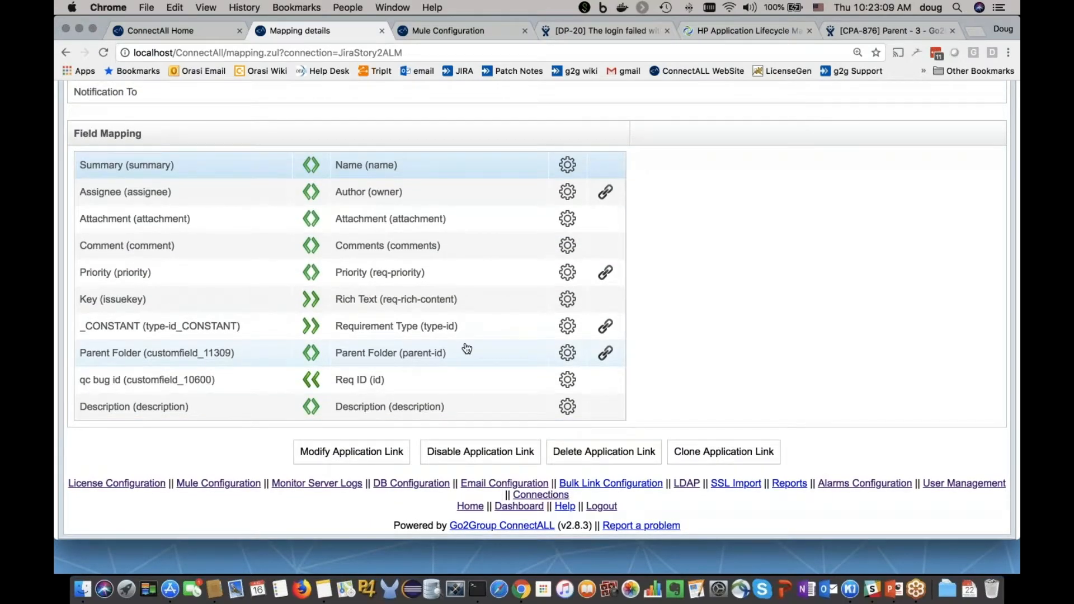
pyautogui.click(605, 273)
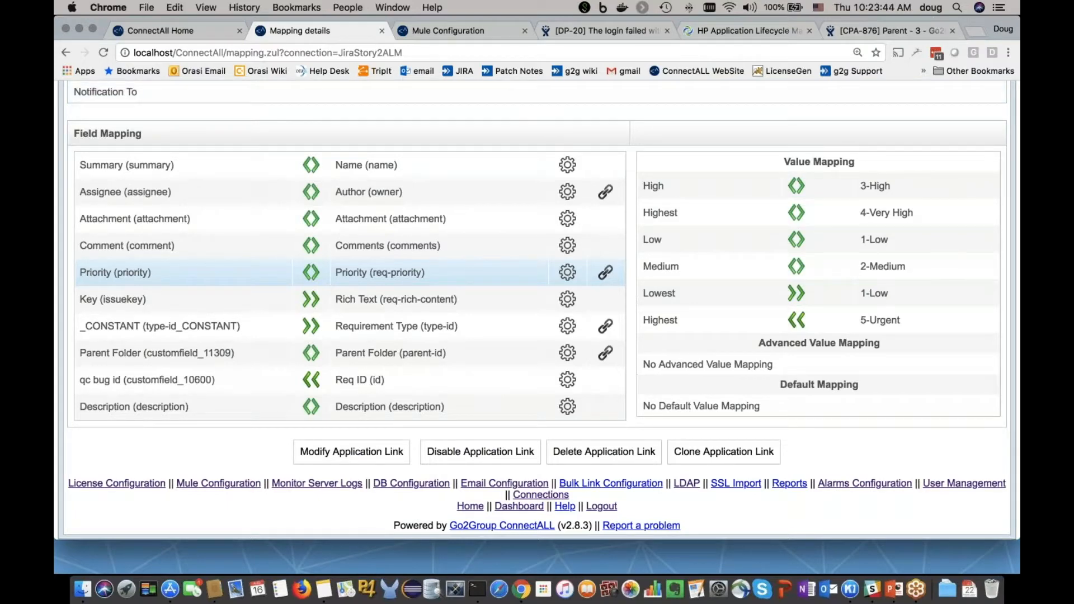
# - Examine JIRA bug CPA-876 with its issue links, and the HP ALM requirement "As a user I need to login"
pyautogui.click(894, 23)
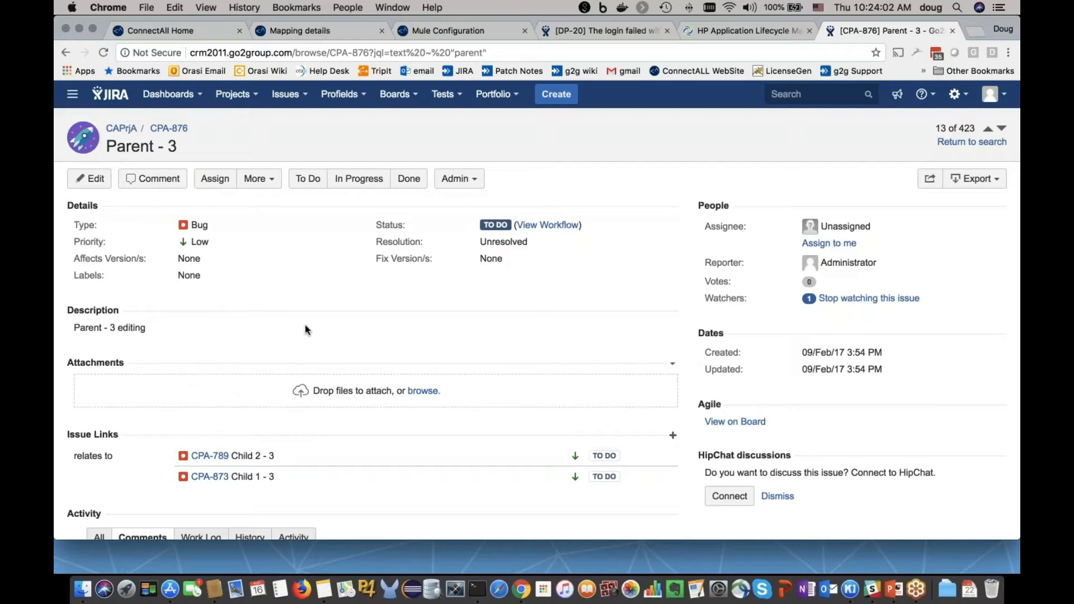
pyautogui.click(720, 32)
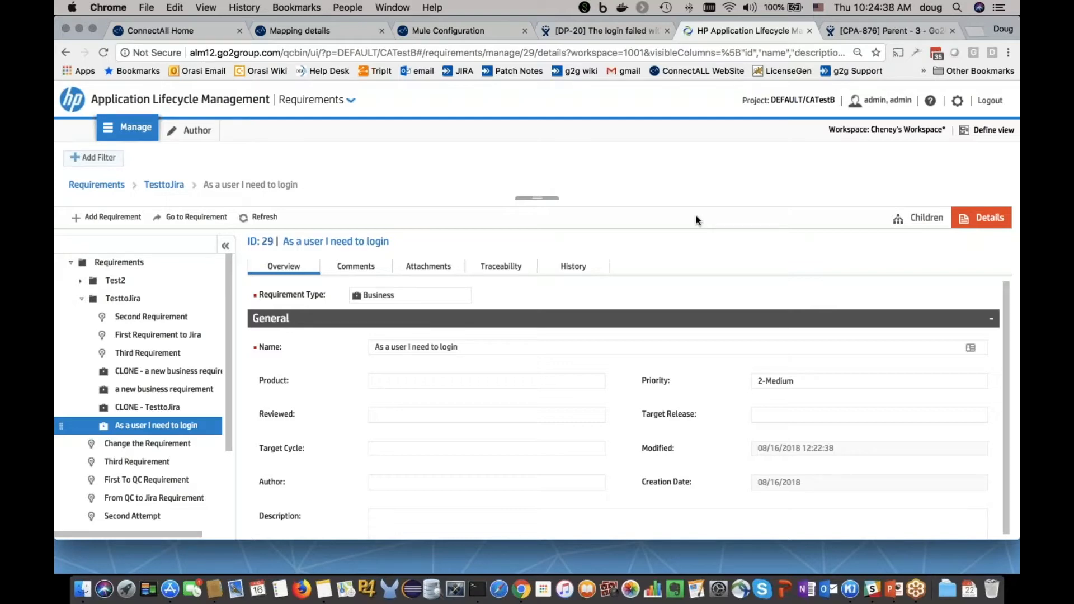
pyautogui.click(895, 589)
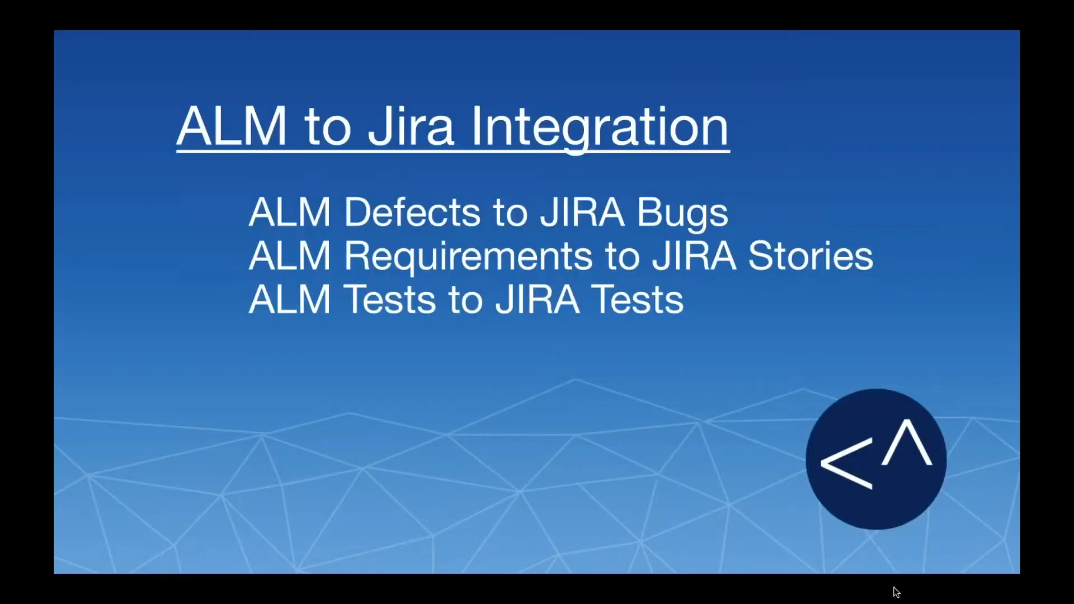
pyautogui.click(616, 438)
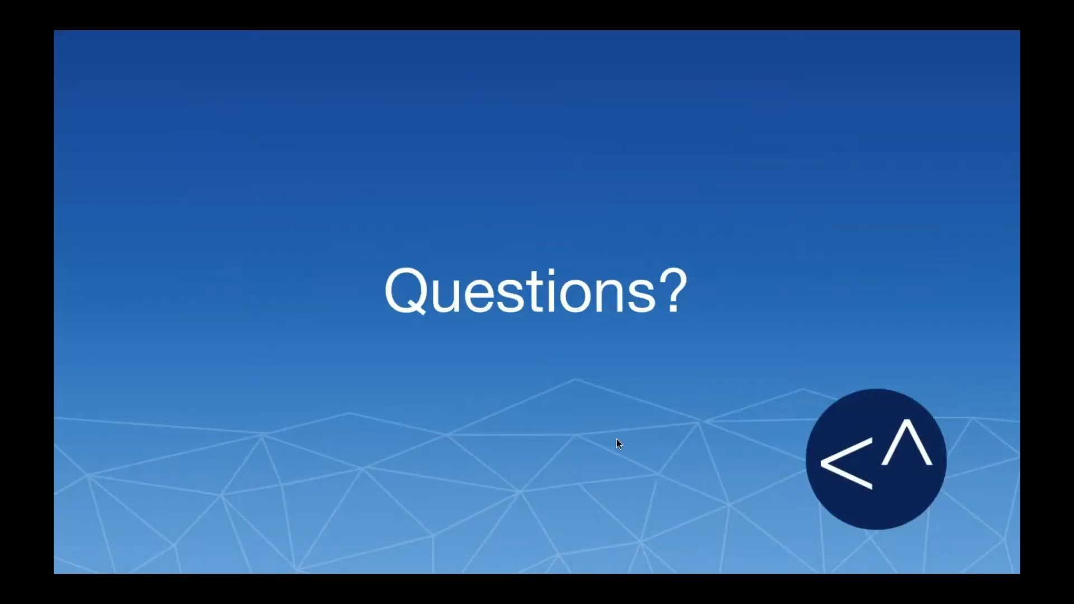